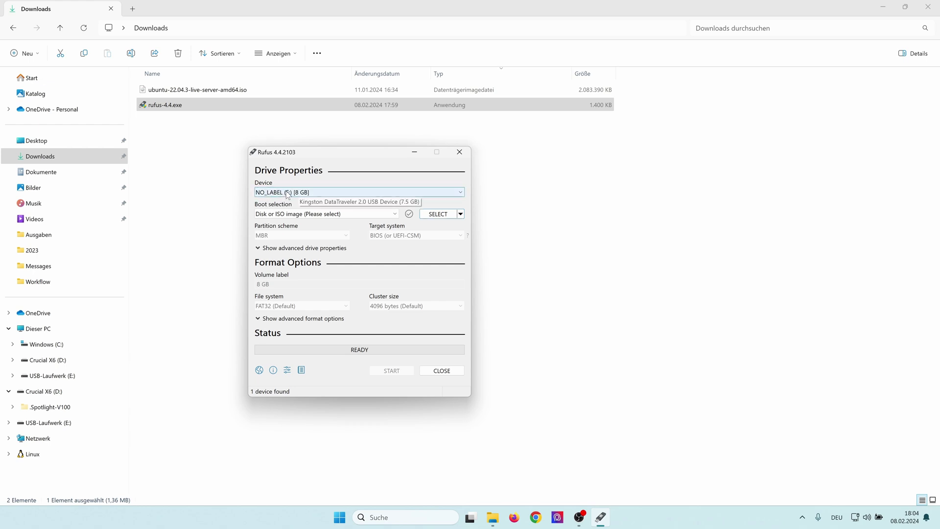
Write ubuntu-22.04.3-live-server-amd64.iso to the 8 GB USB drive in ISO Image mode, fetching Grub core.img.
left_click(437, 216)
double_click(369, 257)
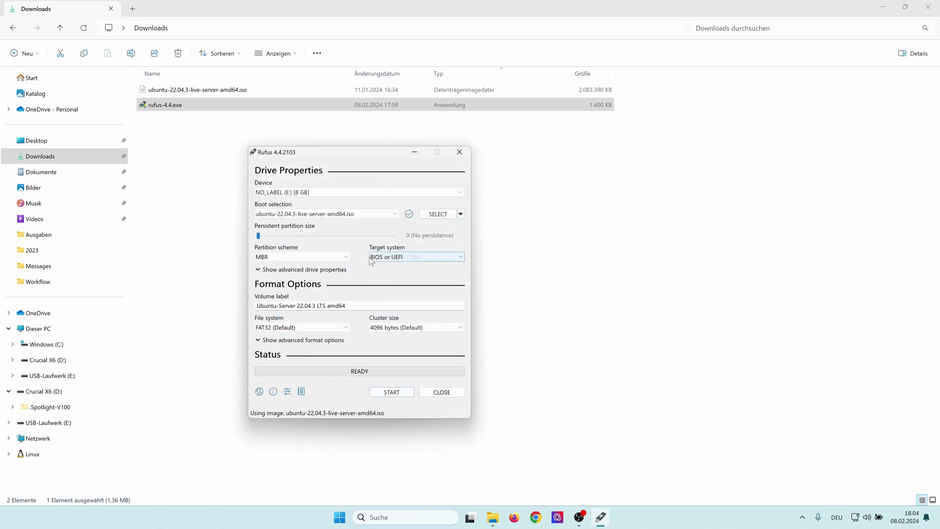
left_click(391, 392)
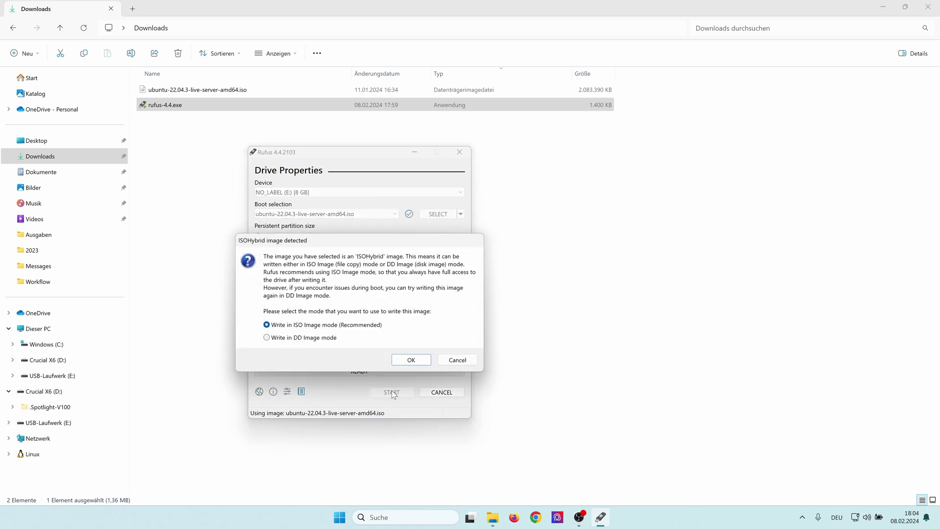
left_click(401, 361)
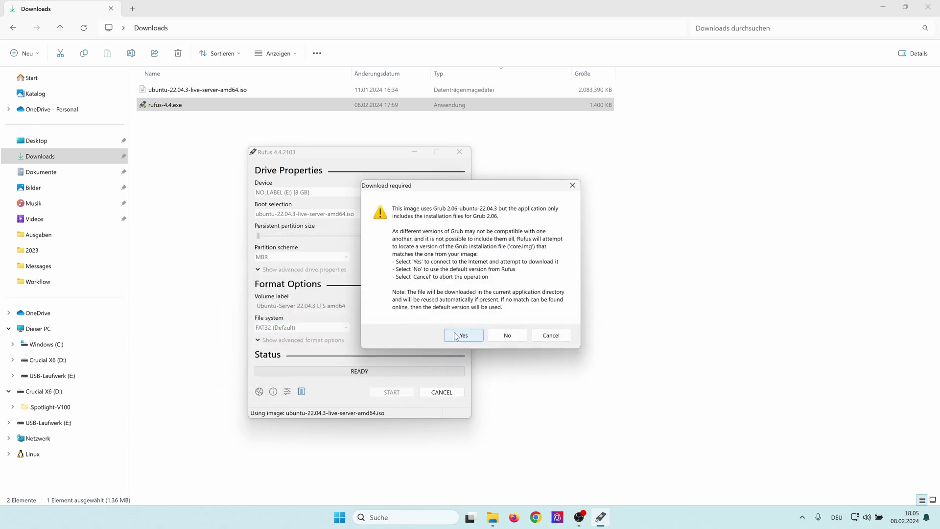
left_click(456, 336)
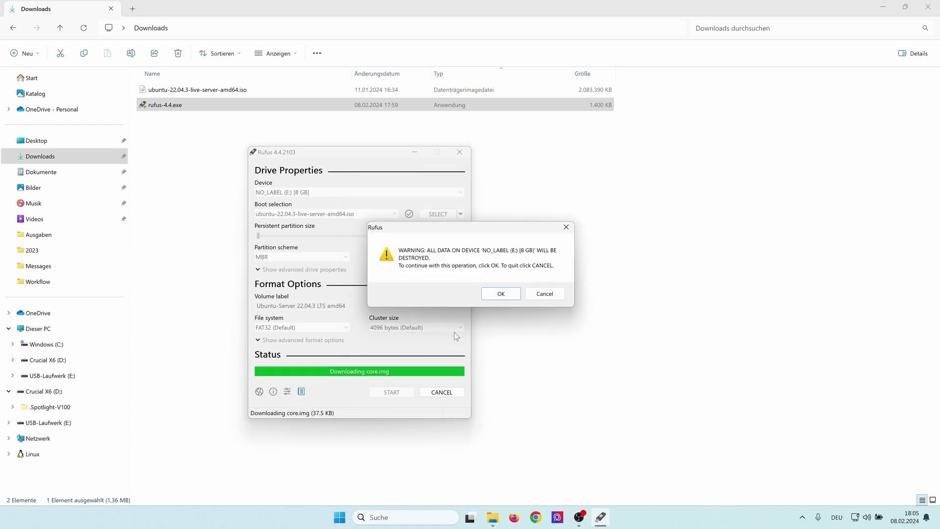
left_click(499, 294)
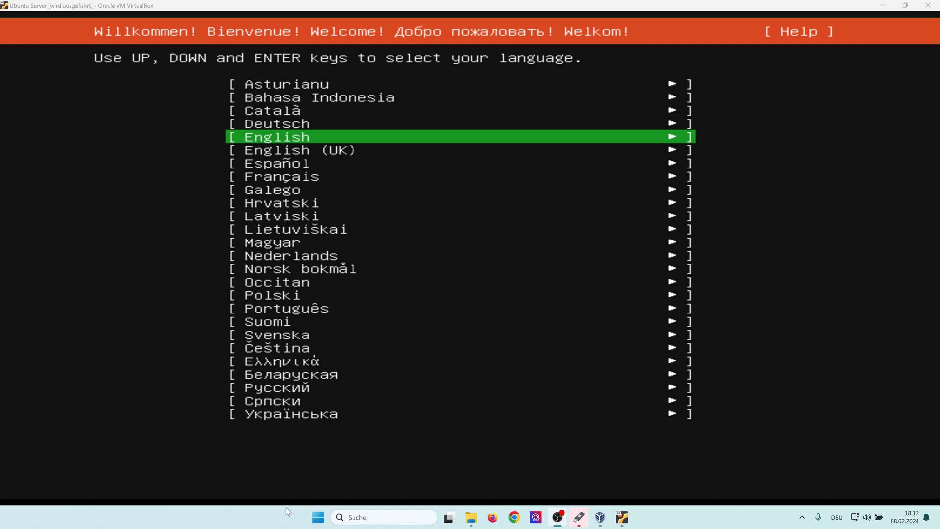
Choose English, update to the newer installer, and accept the German keyboard layout.
key("Return")
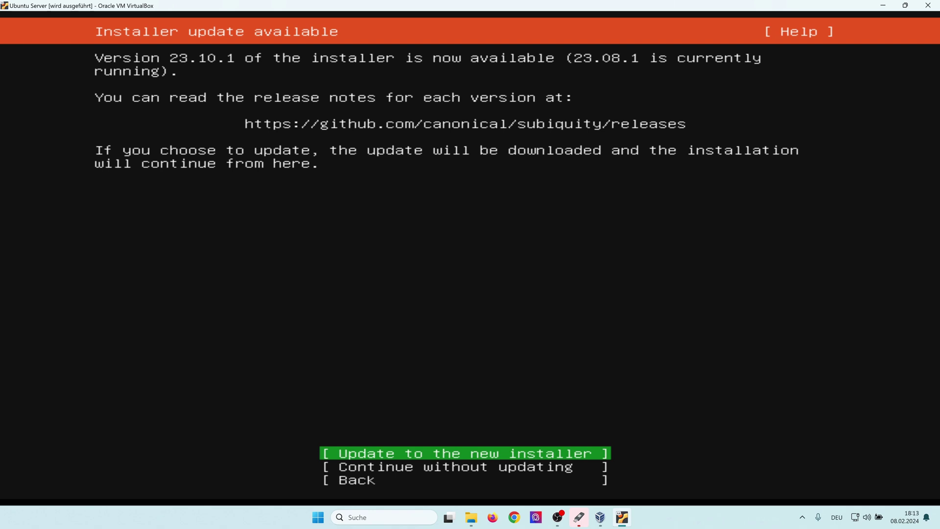
key("Return")
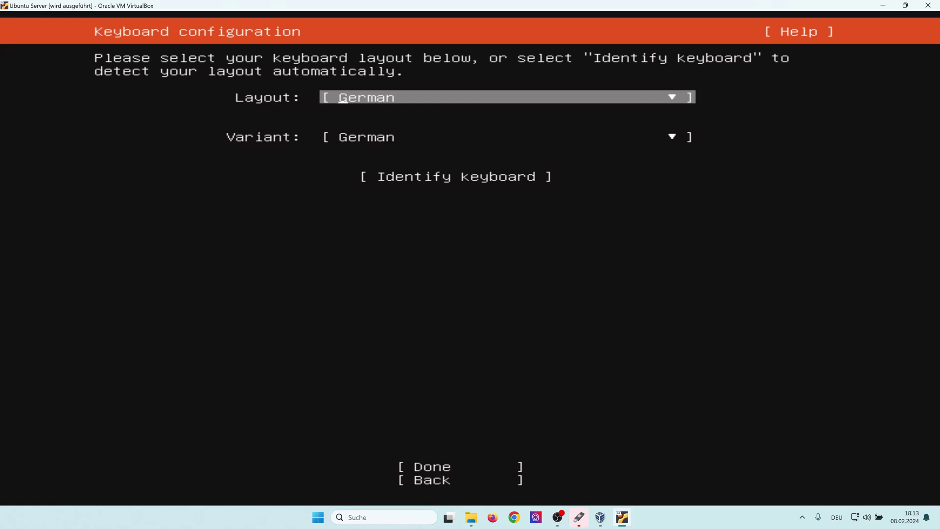
key("Tab")
key("Tab")
key("Tab")
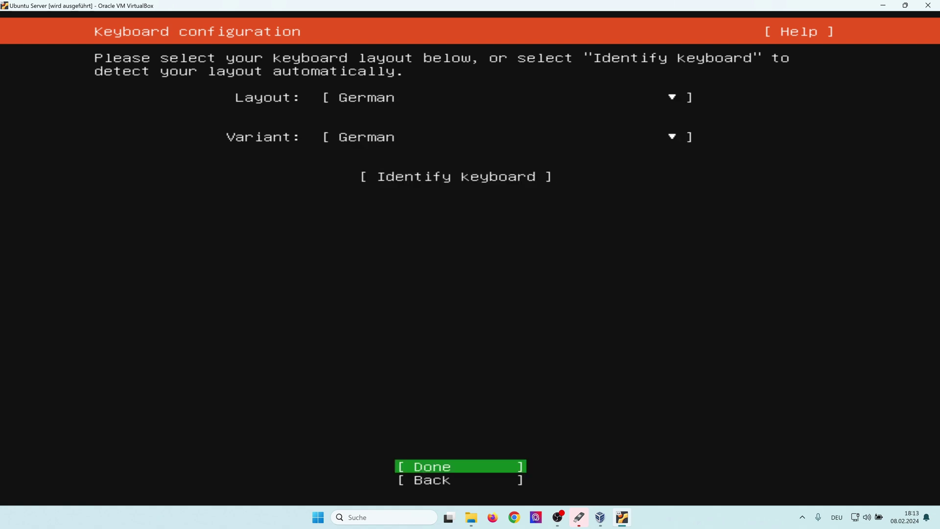
key("Return")
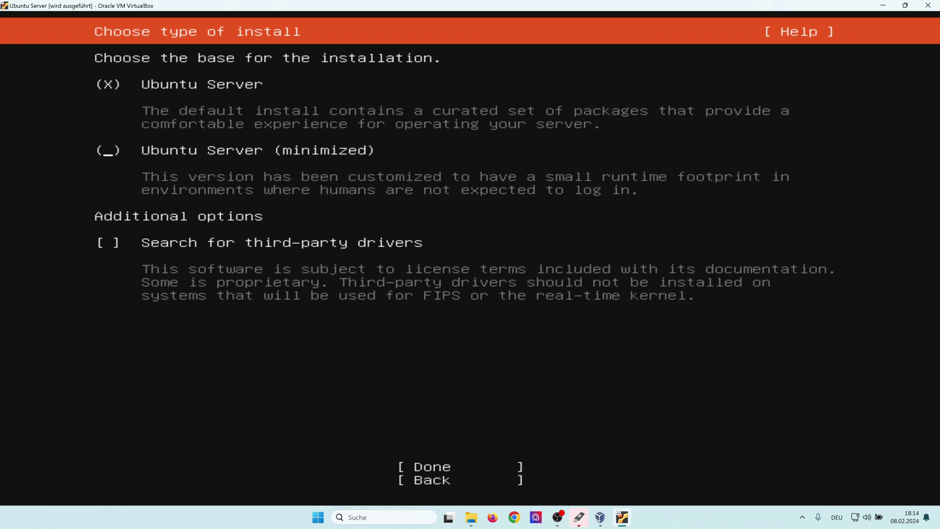
Select the minimized Ubuntu Server install and accept DHCPv4 networking on enp0s3.
key("space")
key("Tab")
key("Return")
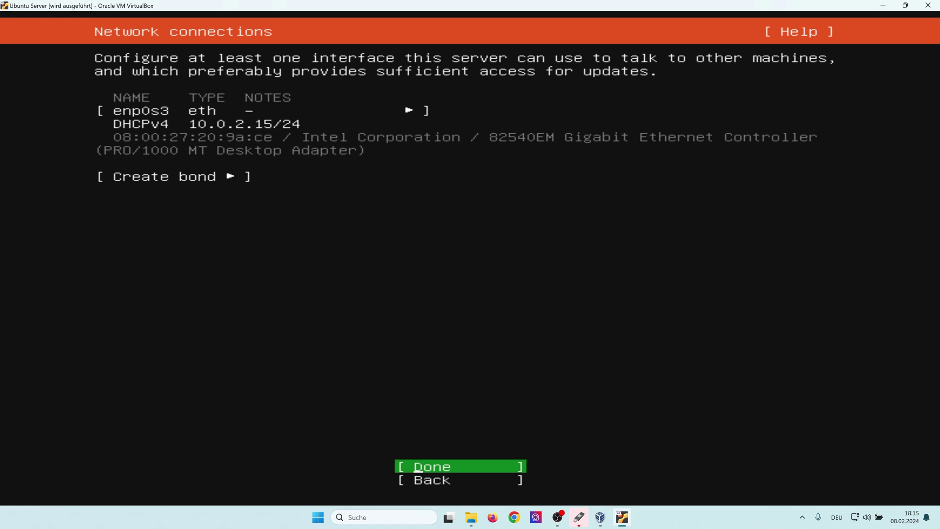
key("Down")
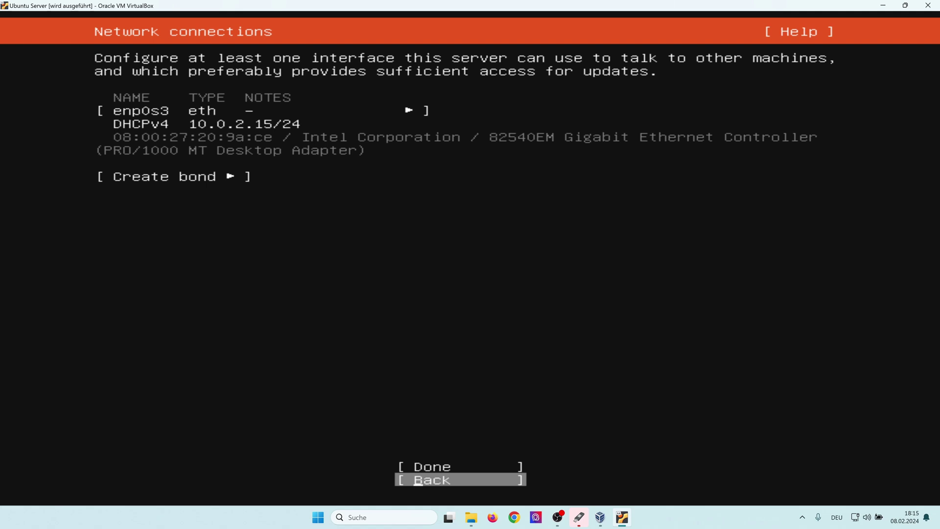
key("Up")
key("Return")
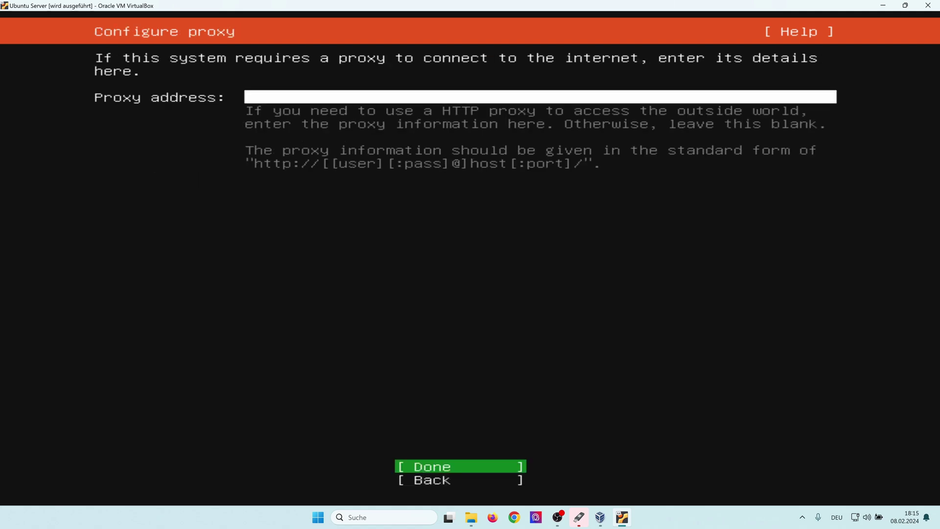
Accept no proxy, the default mirror and whole-disk LVM on the 25 GB disk, then confirm formatting.
key("Return")
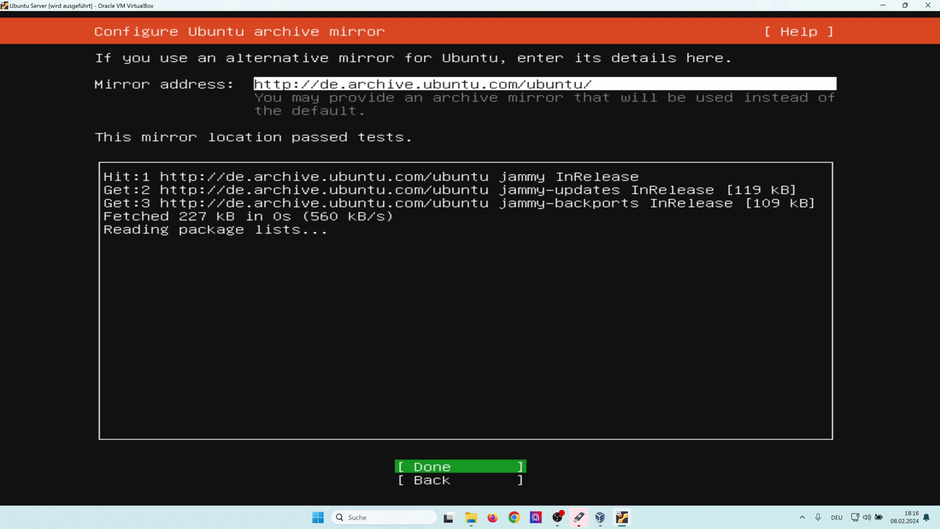
key("Return")
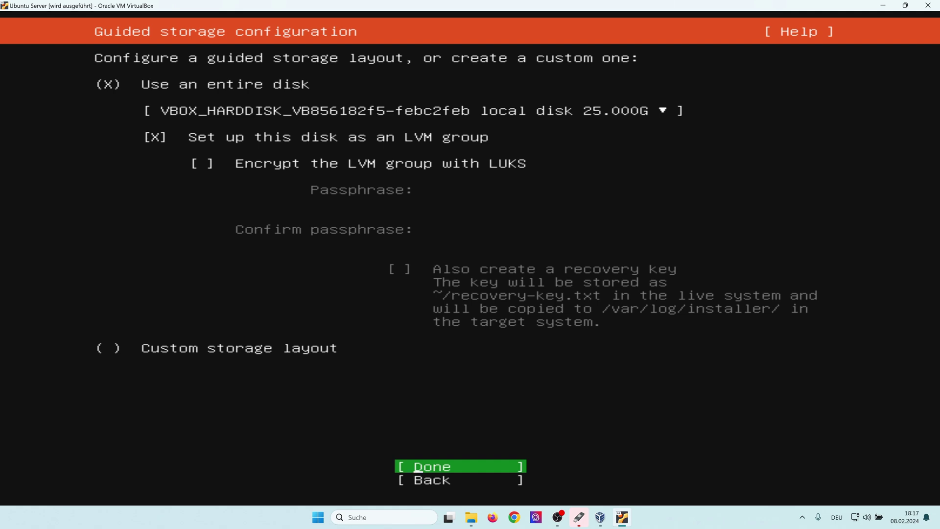
key("Return")
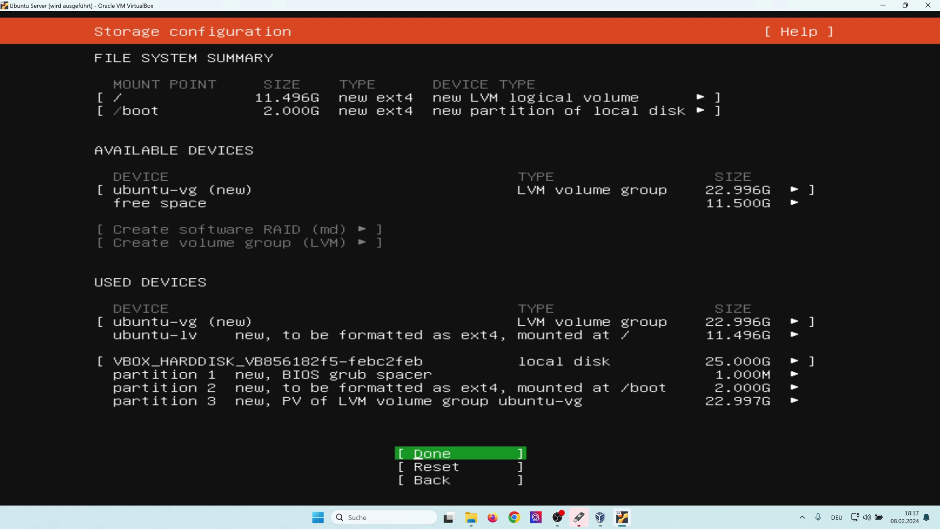
key("Return")
key("Down")
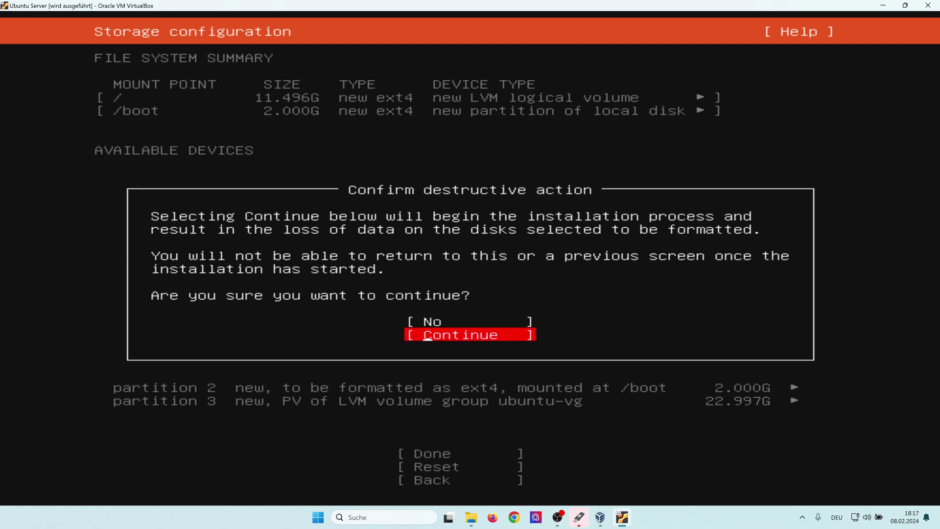
key("Return")
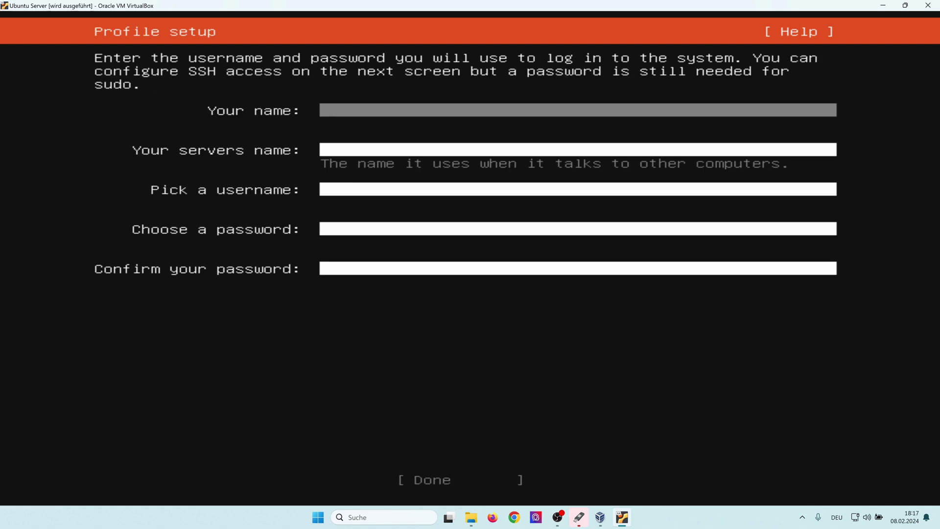
Enter server name discotake, the username and the account password twice, then submit the profile.
key("Tab")
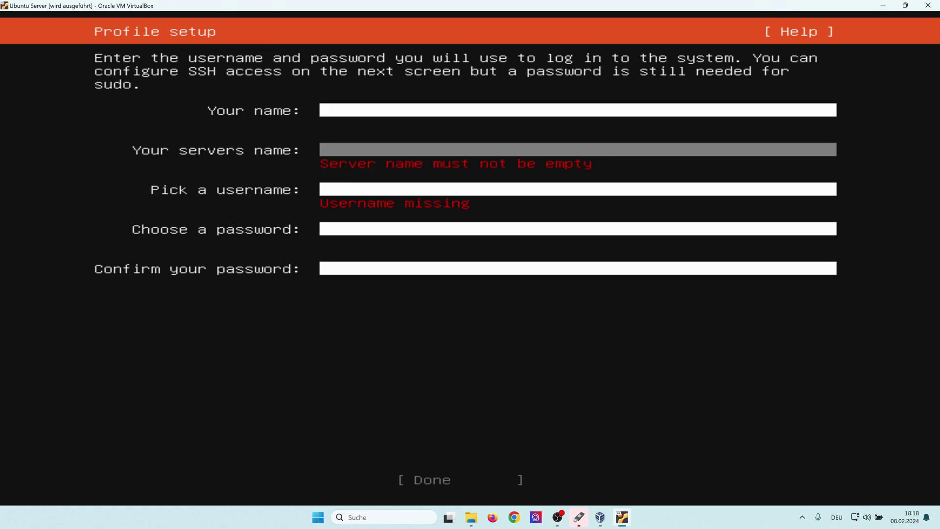
type("discotake")
key("Tab")
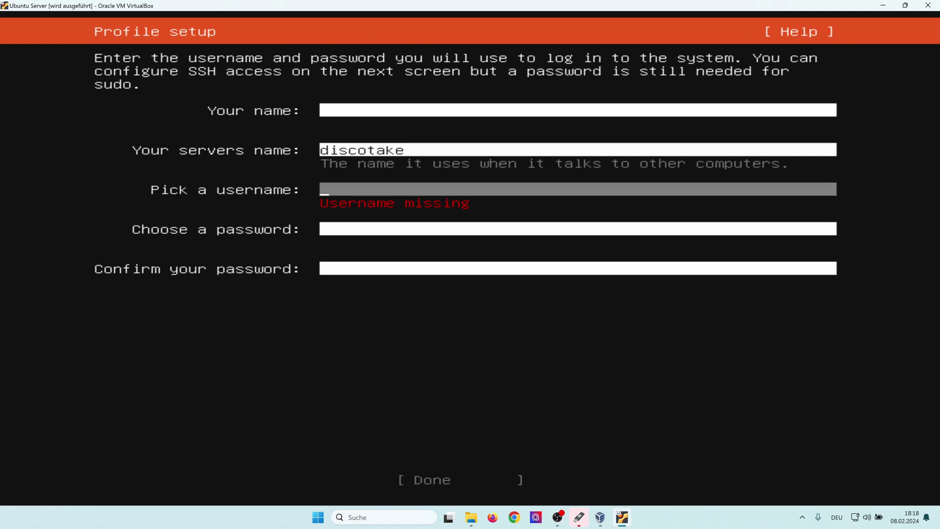
type("discotake")
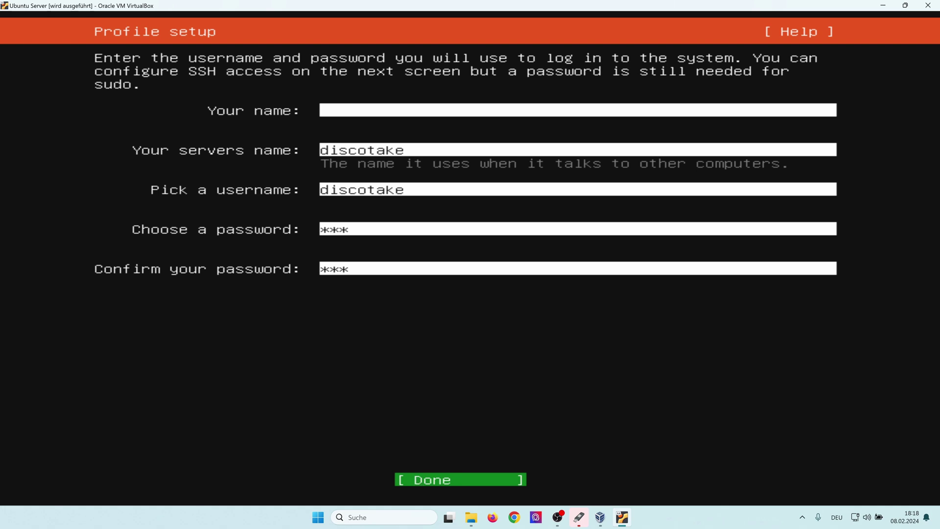
key("Return")
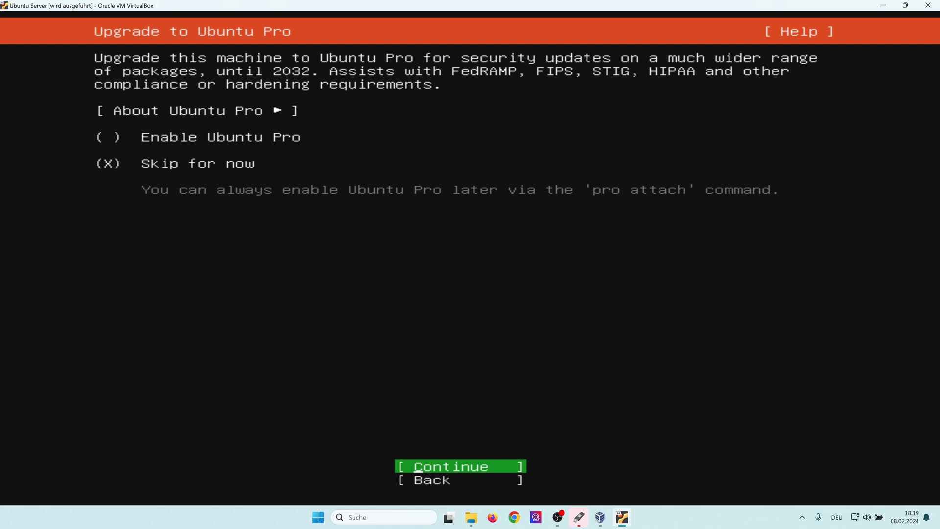
Skip Ubuntu Pro, OpenSSH and featured snaps, then reboot into Ubuntu 22.04.3 LTS.
key("Return")
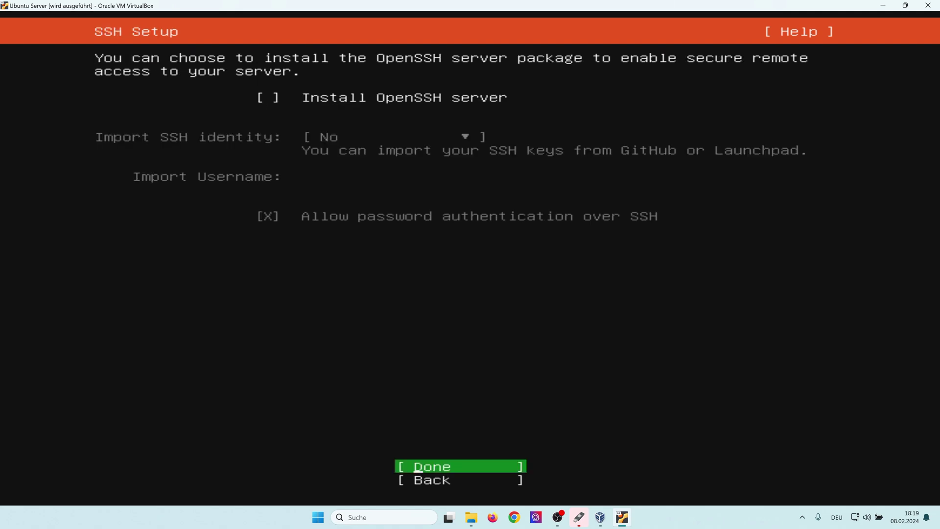
key("Return")
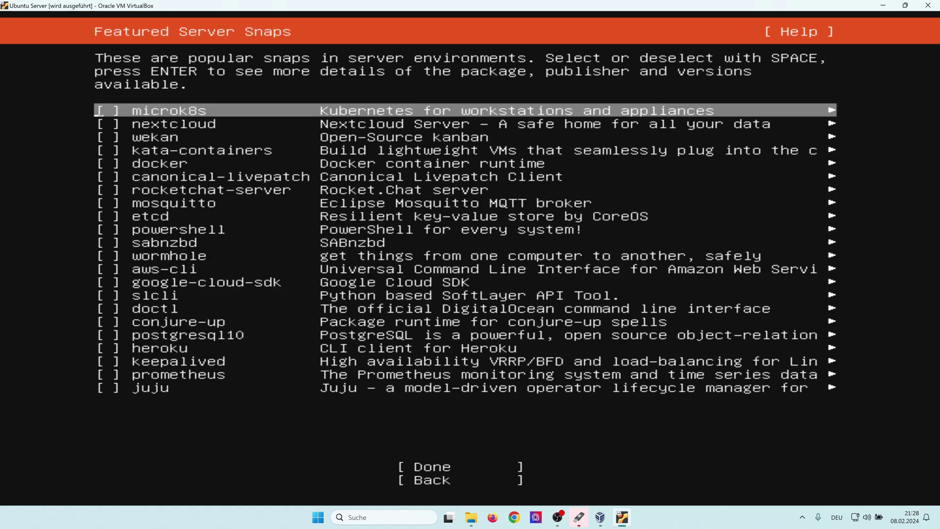
key("Down")
key("Down")
key("Down")
key("Down")
key("Down")
key("Down")
key("Down")
key("Down")
key("Down")
key("Down")
key("Down")
key("Down")
key("Down")
key("Down")
key("Down")
key("Down")
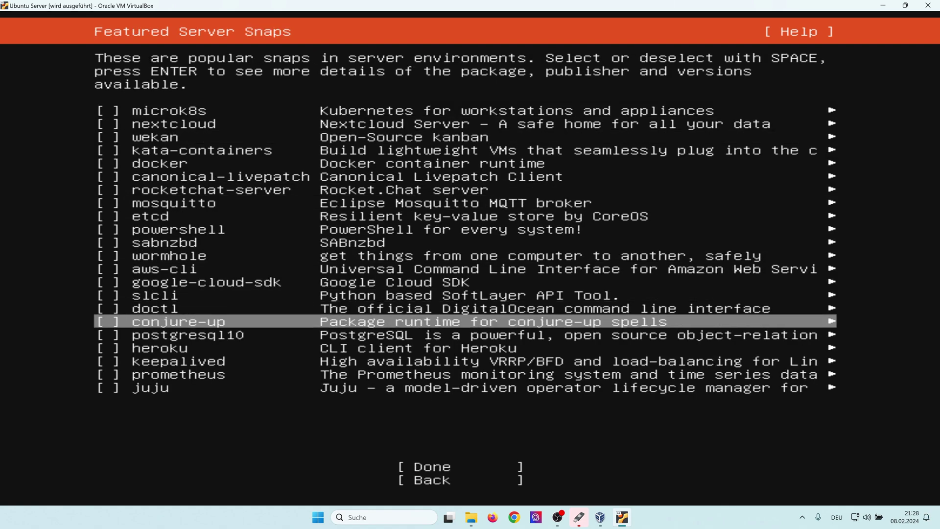
key("Down")
key("Down")
key("Down")
key("Down")
key("Down")
key("Down")
key("Down")
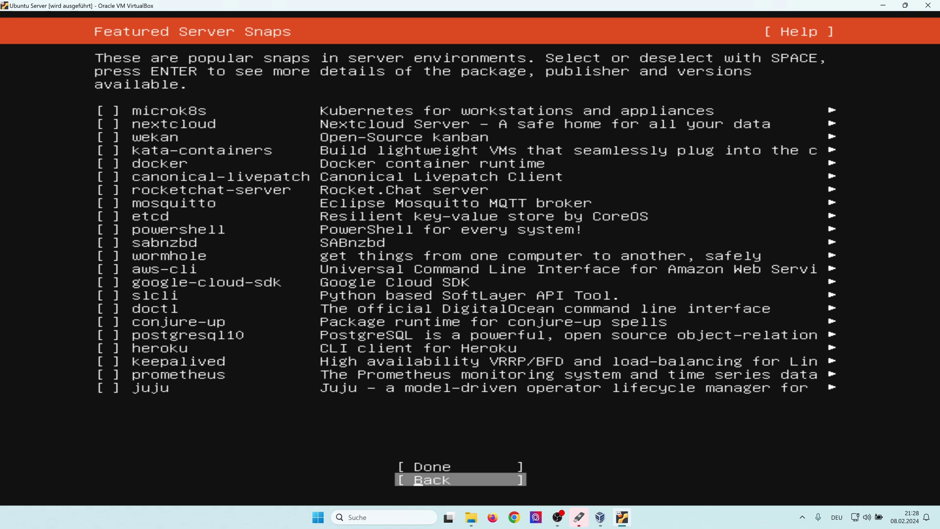
key("Up")
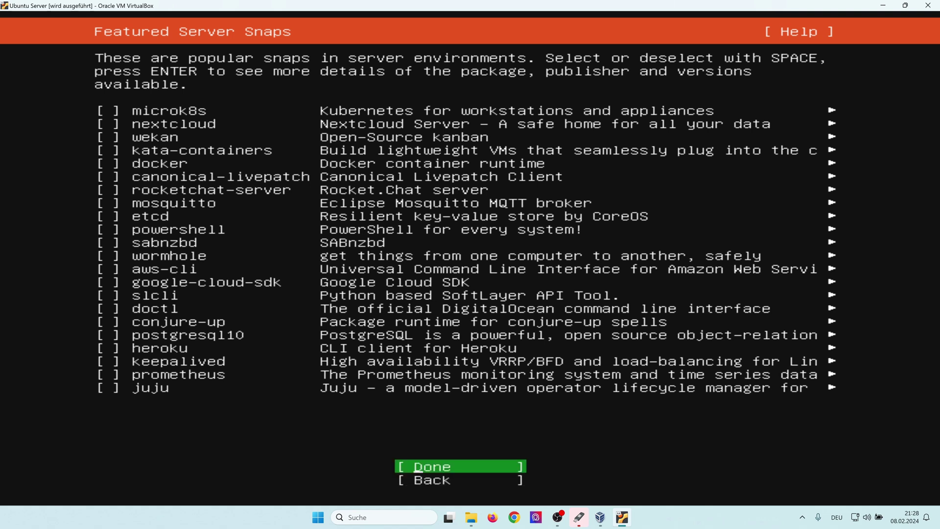
key("Return")
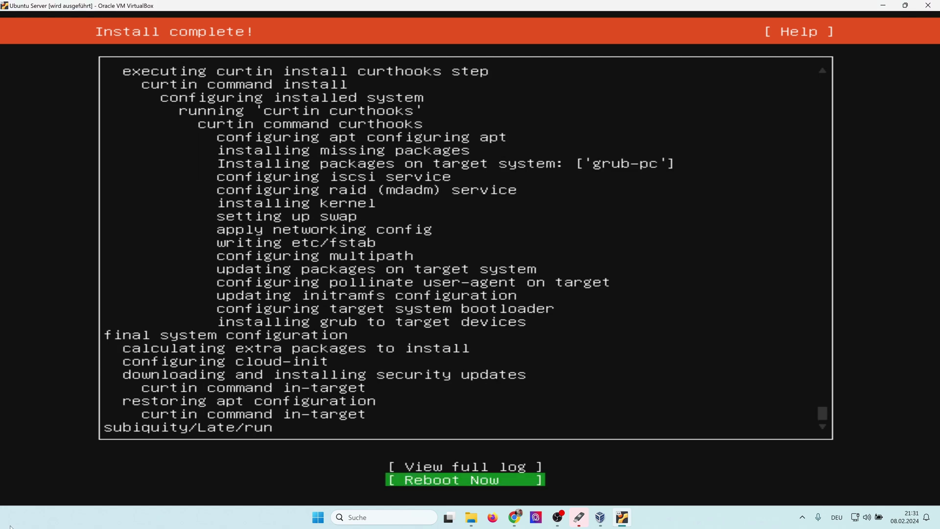
key("Return")
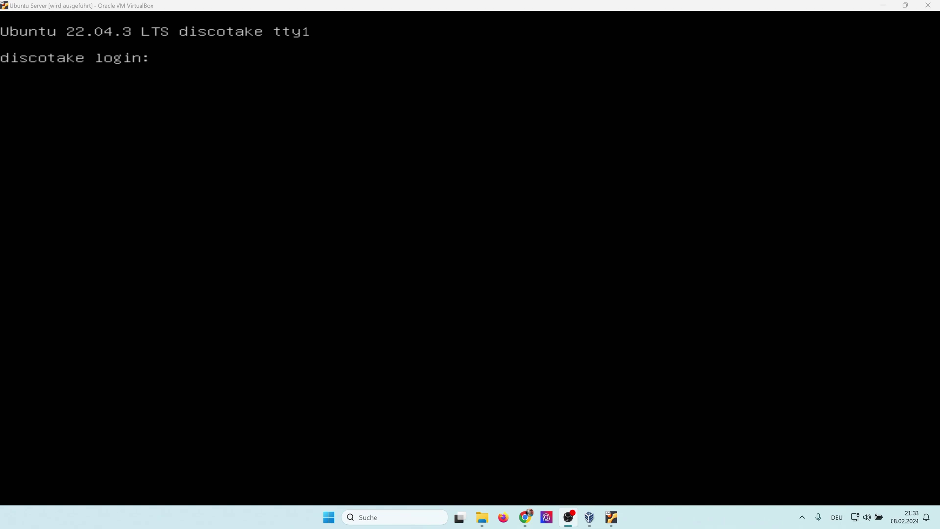
Log in to the server console with the user account name.
key("alt+Tab")
type("disk")
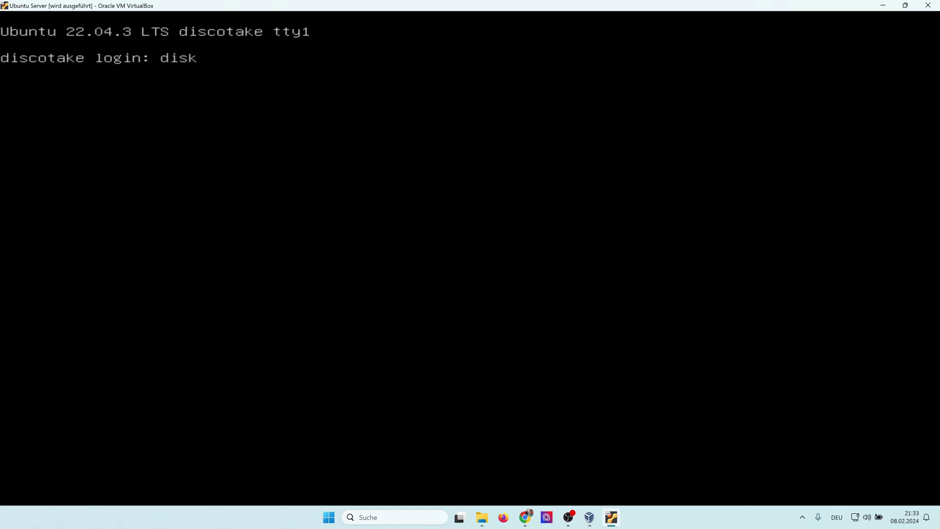
key("BackSpace")
type("cotake")
key("Return")
key("Return")
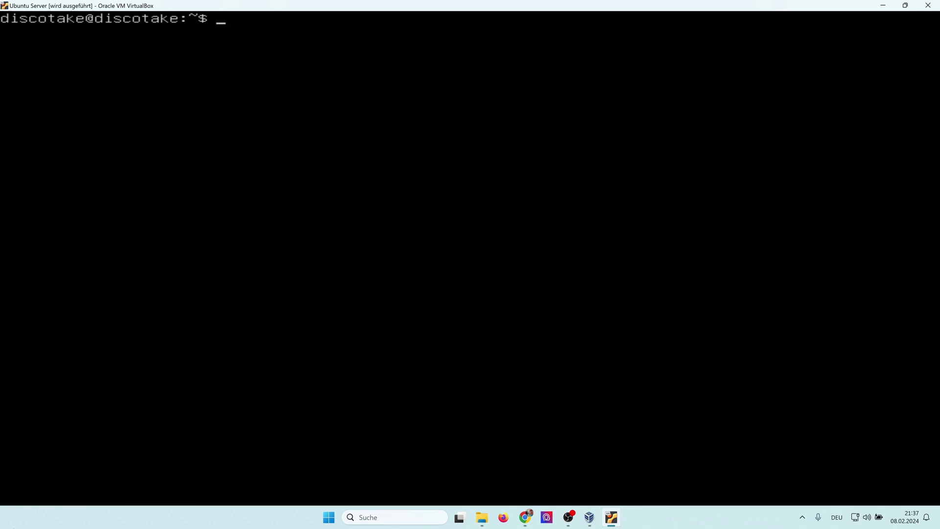
Run 'sudo apt install nano', then enter 'sudo nano /etc/apt/apt.conf.d/20auto-upgrades' at the prompt.
type("sudo apt inst")
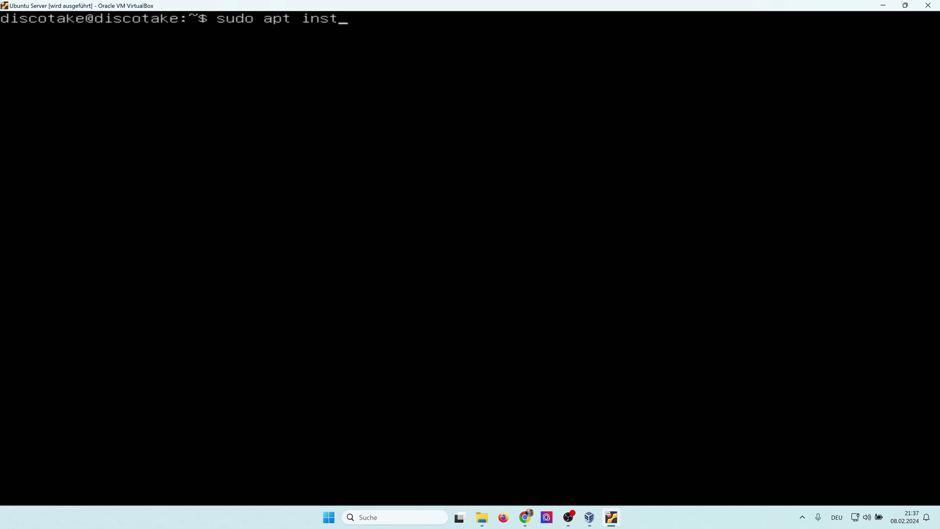
type("all nano")
key("Return")
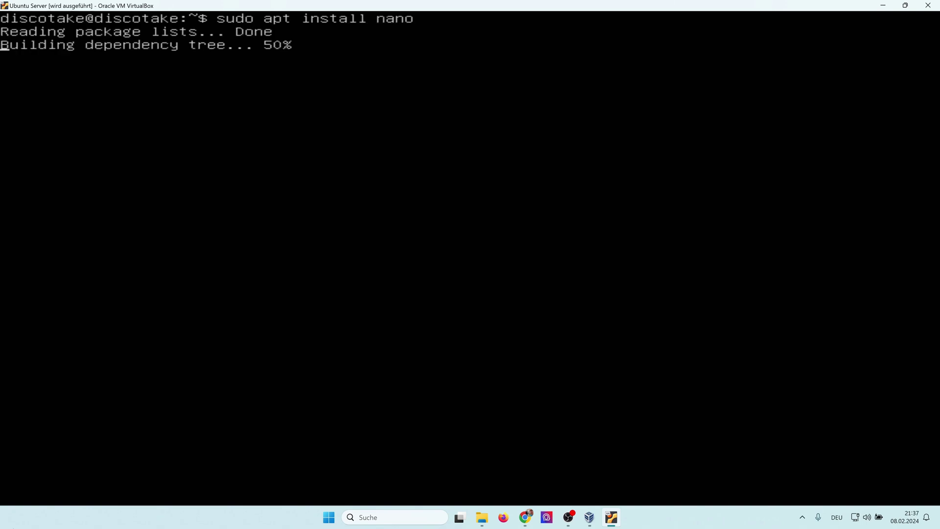
type("sudo nano /etc/apt/apt.conf.d/20auto-upgrades")
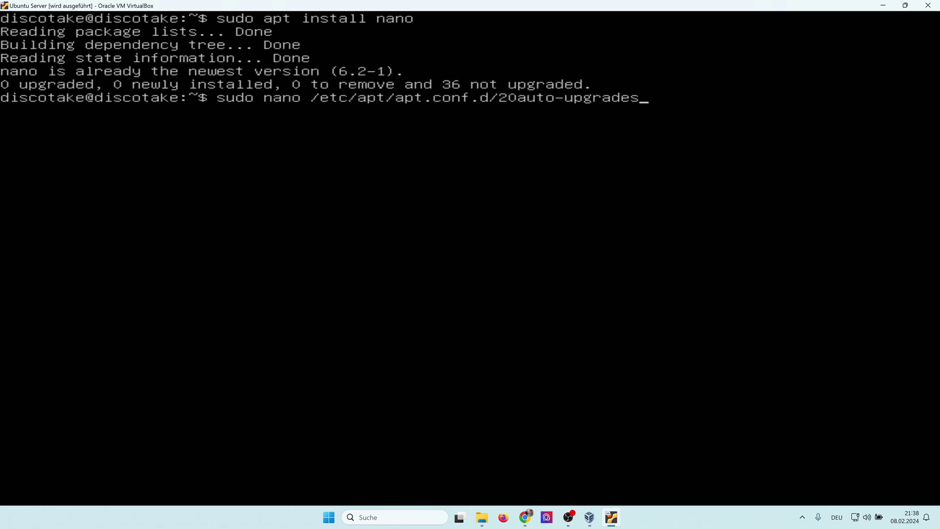
Change both values in 20auto-upgrades from 1 to 0 and save the file in nano.
key("Return")
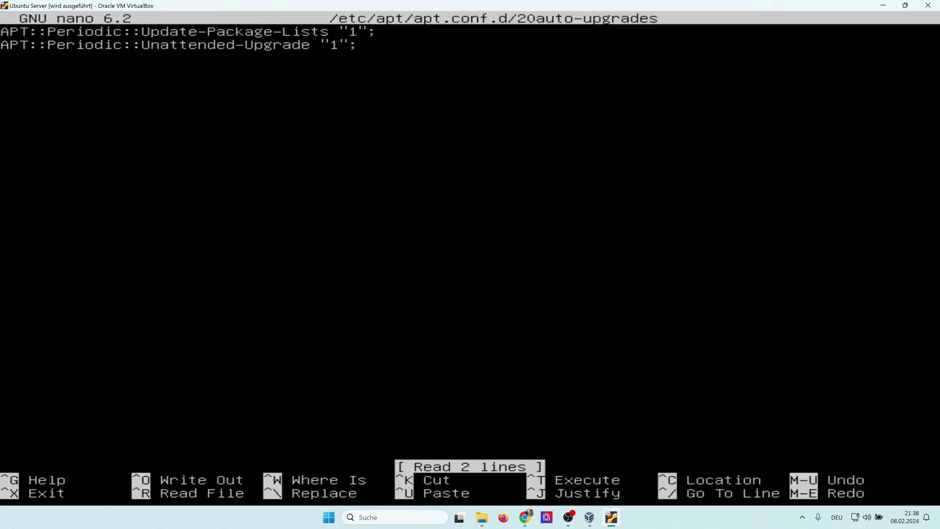
key("Right")
key("Right")
key("Right")
key("Right")
key("Right")
key("Right")
key("Right")
key("Right")
key("Right")
key("Right")
key("Right")
key("Right")
key("Right")
key("Right")
key("Right")
key("Right")
key("Right")
key("Right")
key("Right")
key("Right")
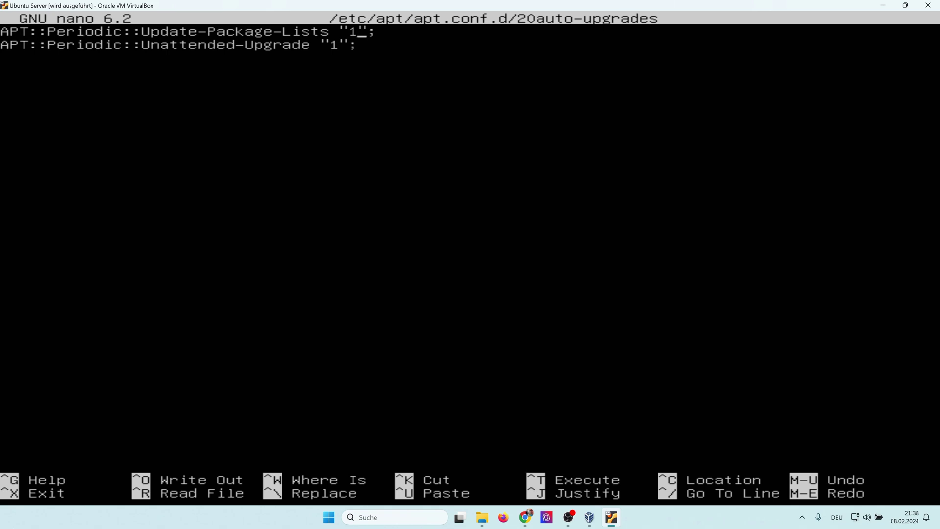
key("BackSpace")
type("0")
key("Down")
key("Left")
key("Left")
key("BackSpace")
type("0")
key("ctrl+x")
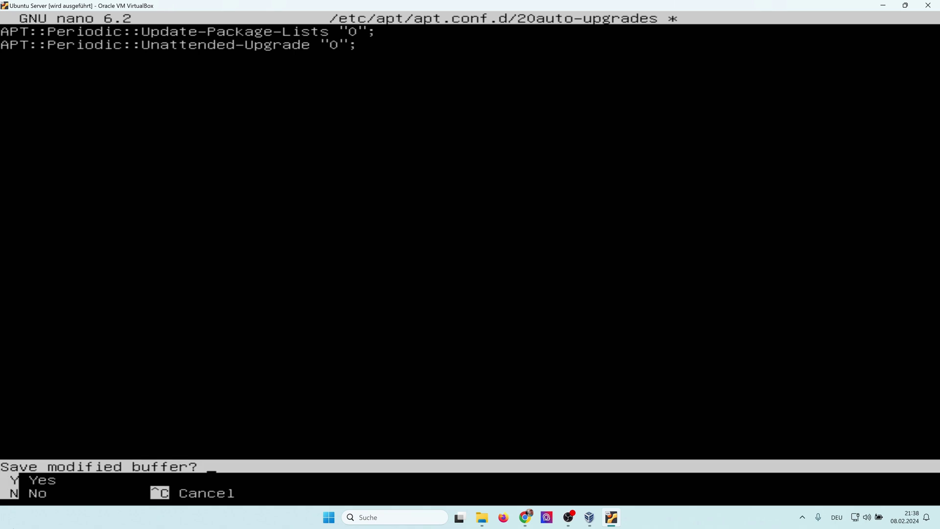
key("y")
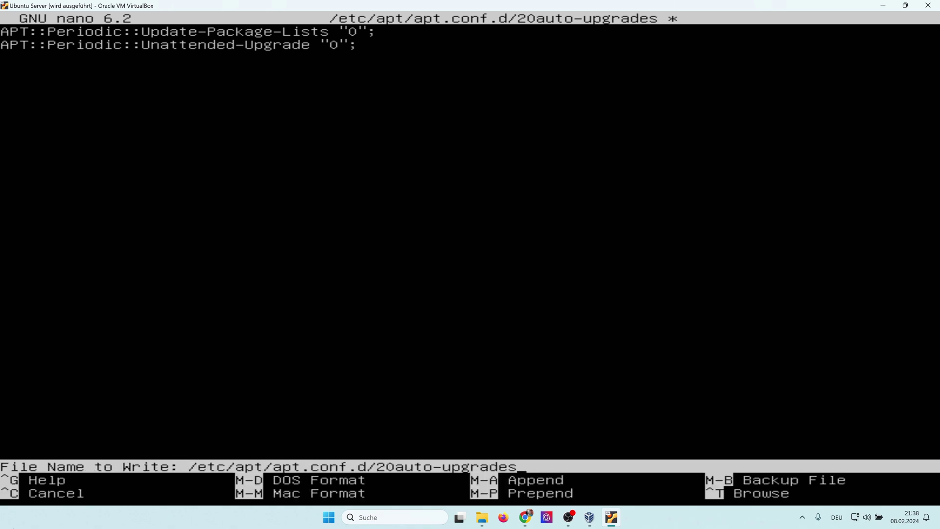
key("Return")
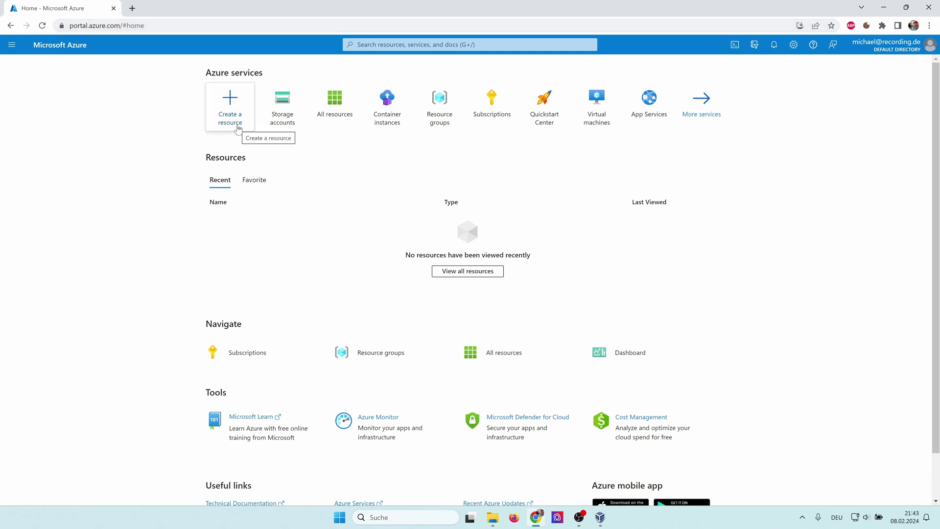
Start creating an IoT Hub with a new resource group rg-discotake.
left_click(234, 111)
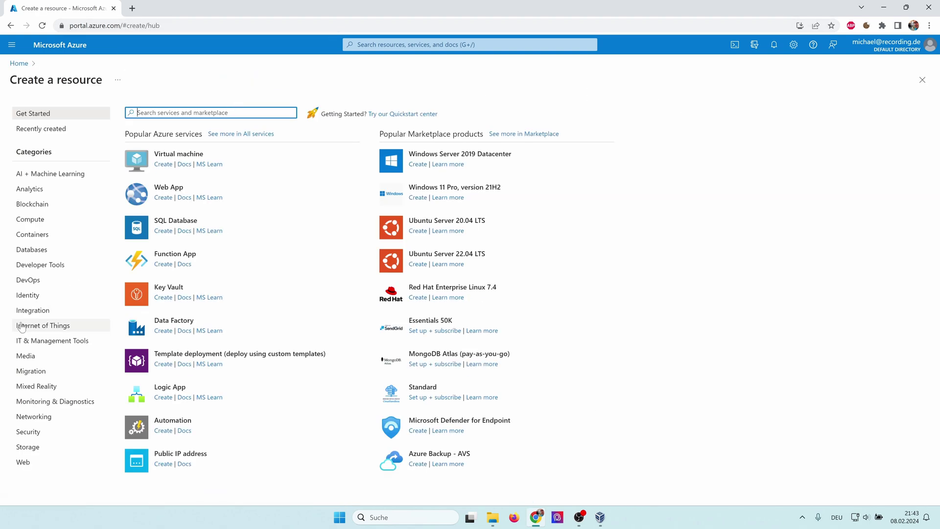
left_click(21, 327)
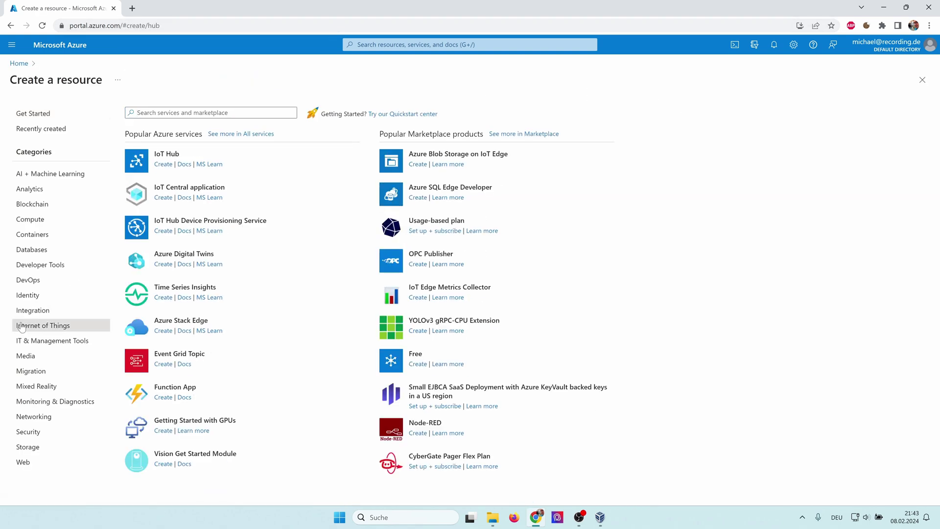
left_click(163, 164)
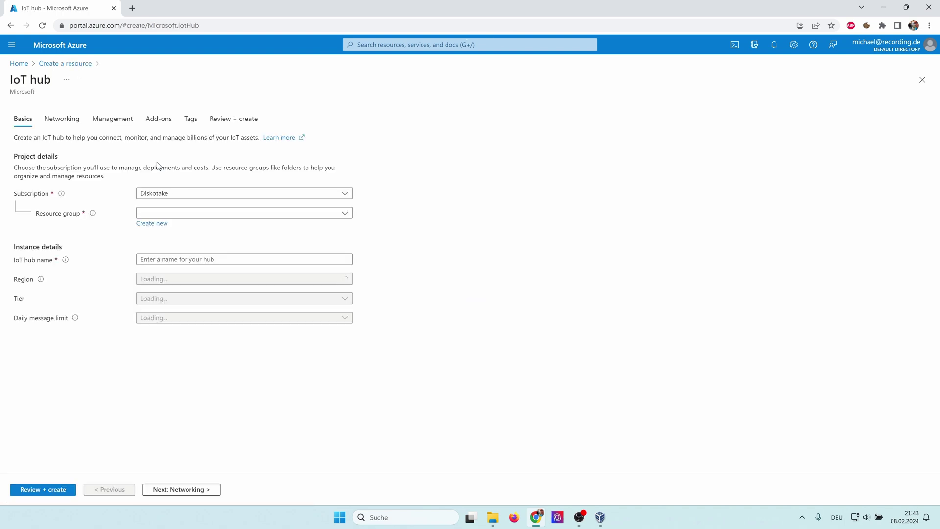
left_click(159, 225)
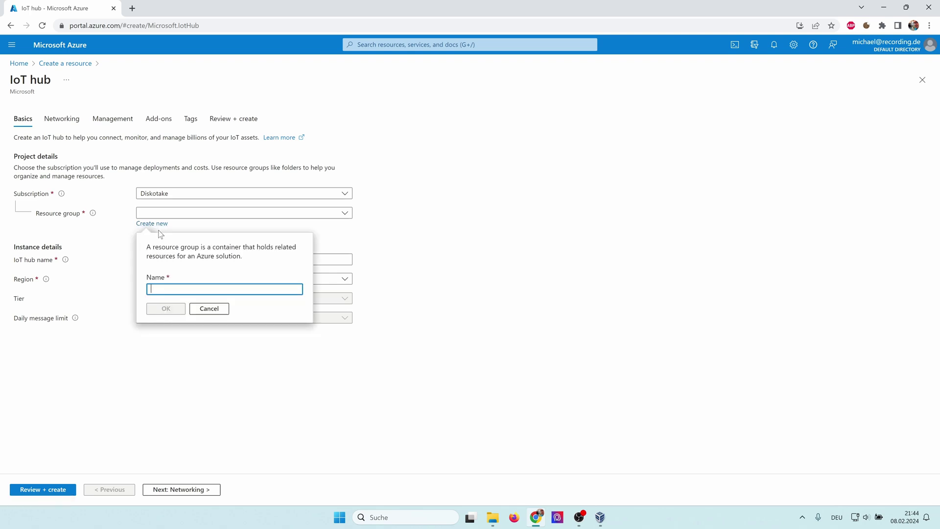
type("rg-discotake")
left_click(166, 309)
Name the hub discotake-hub with Basic tier and 400,000 daily messages, then go to review.
left_click(185, 260)
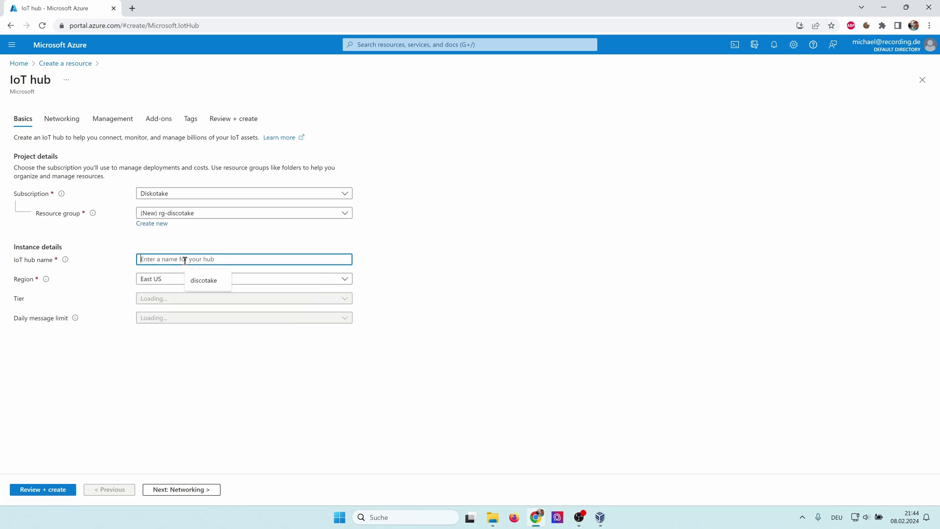
type("discotake-hub")
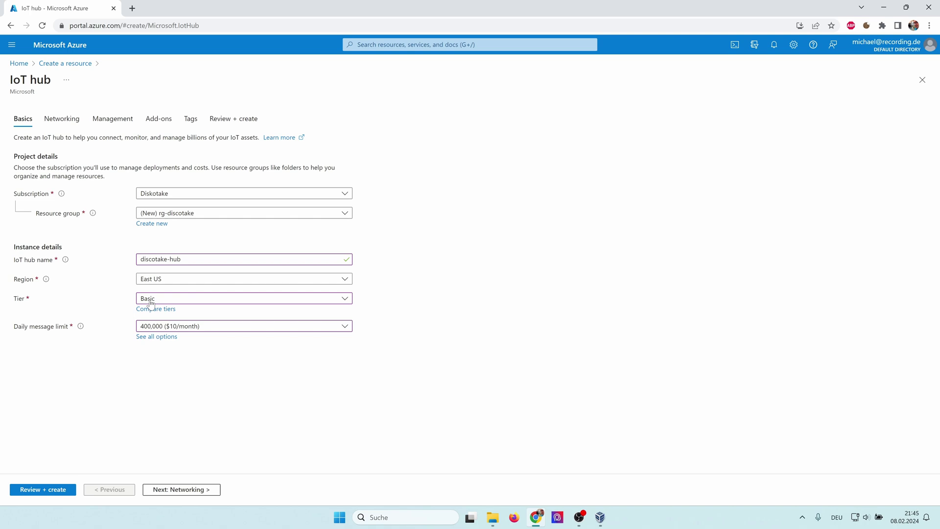
left_click(145, 301)
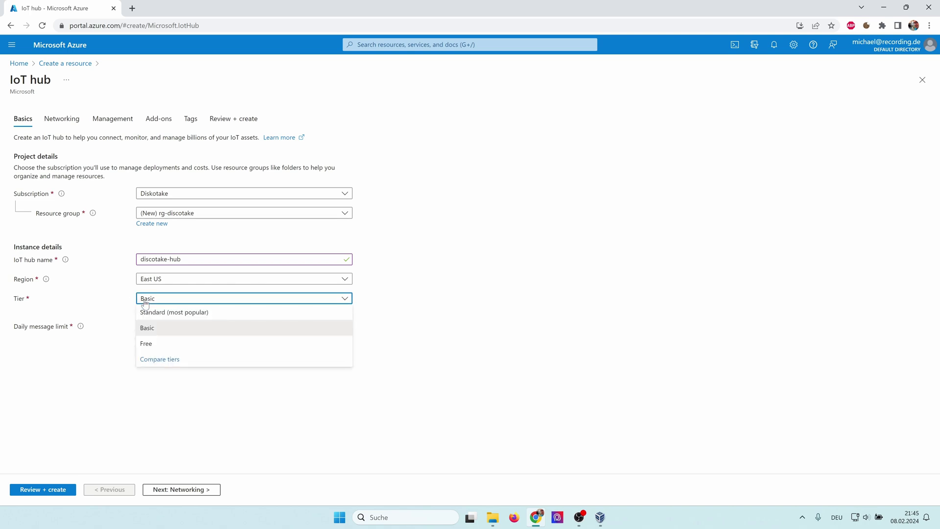
left_click(149, 328)
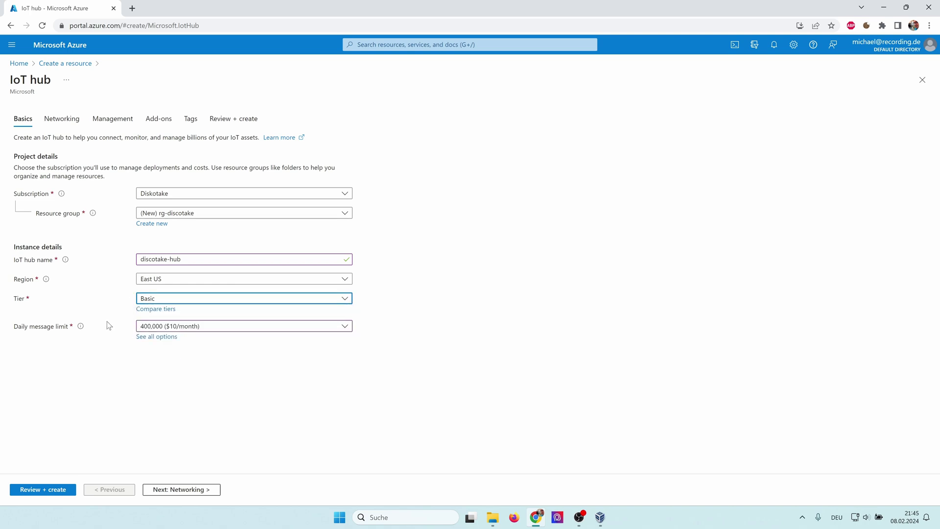
left_click(151, 328)
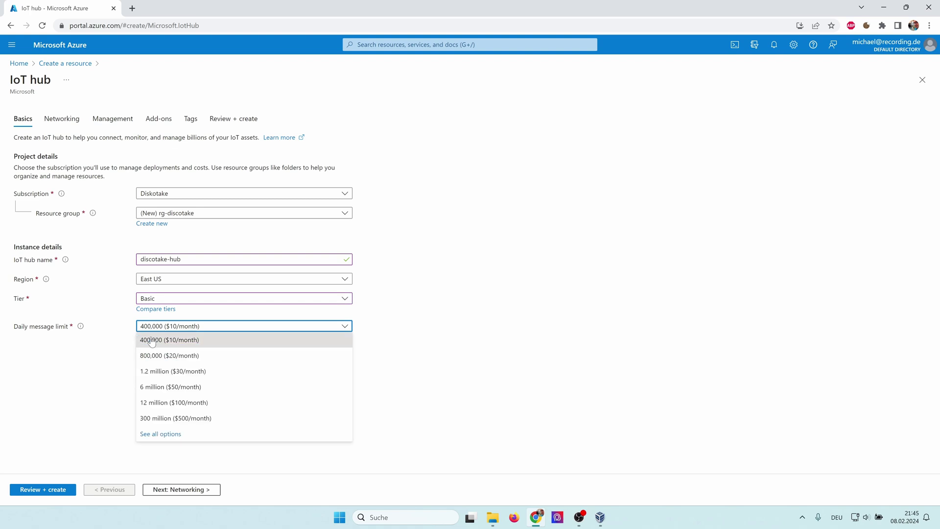
left_click(68, 358)
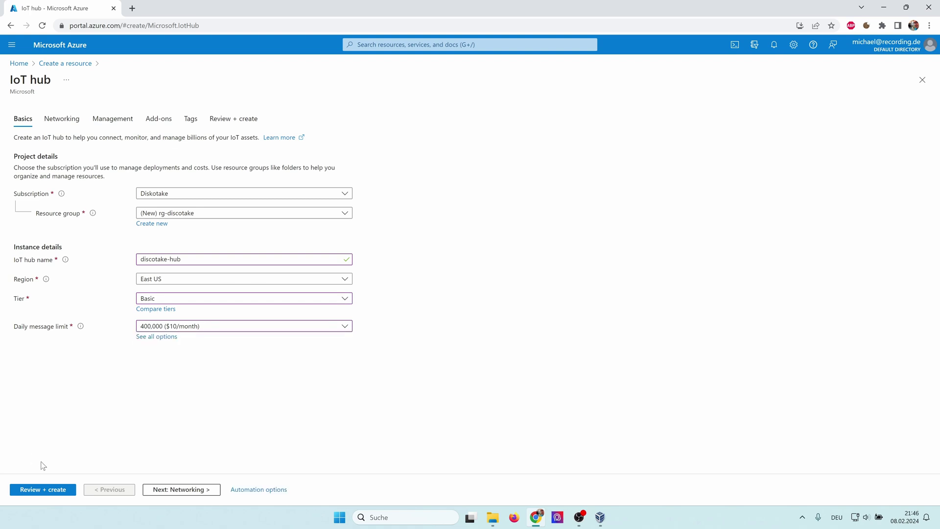
left_click(39, 490)
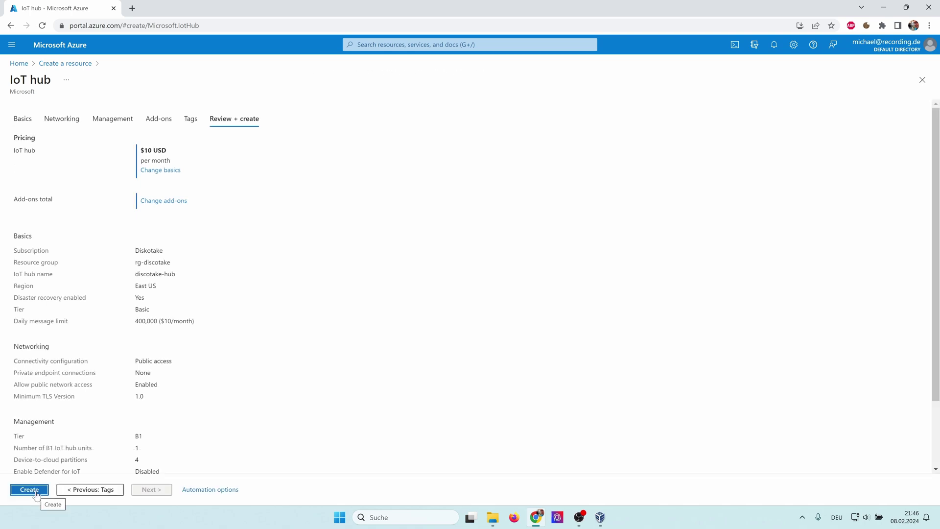
Create discotake-hub and go to the deployed resource.
left_click(29, 490)
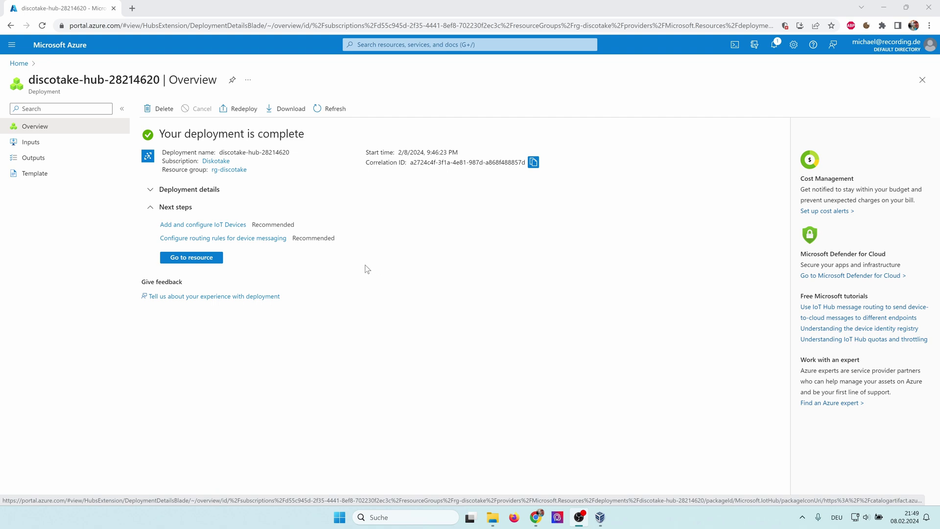
left_click(197, 258)
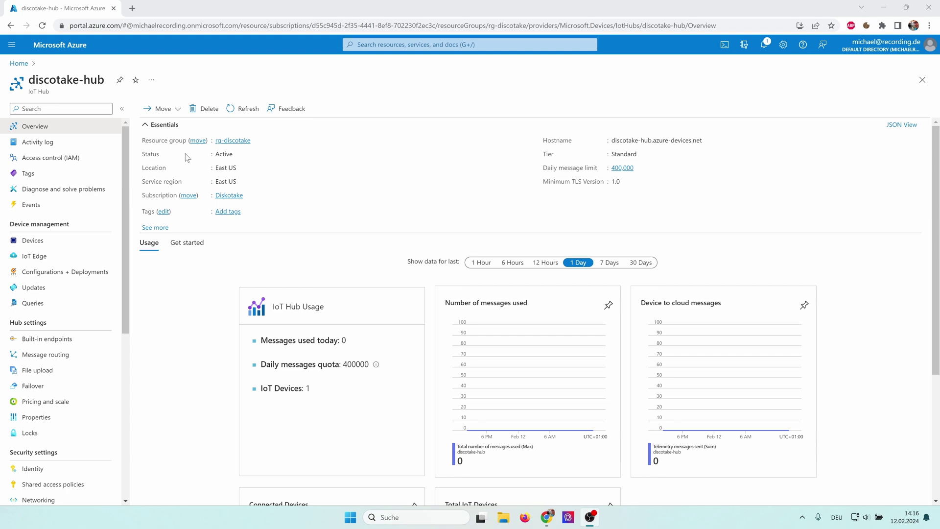
Add IoT Edge device diskotake-device, refresh the device list, and open its details.
left_click(40, 258)
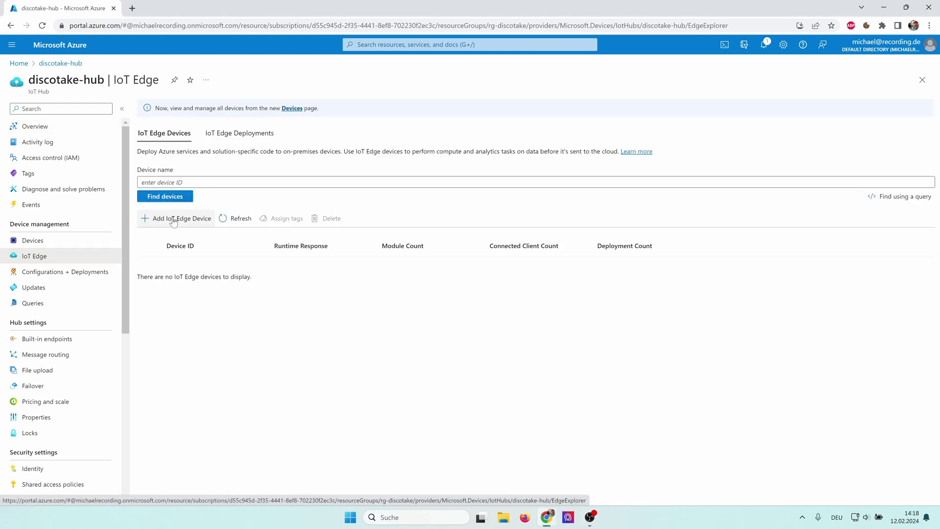
left_click(174, 221)
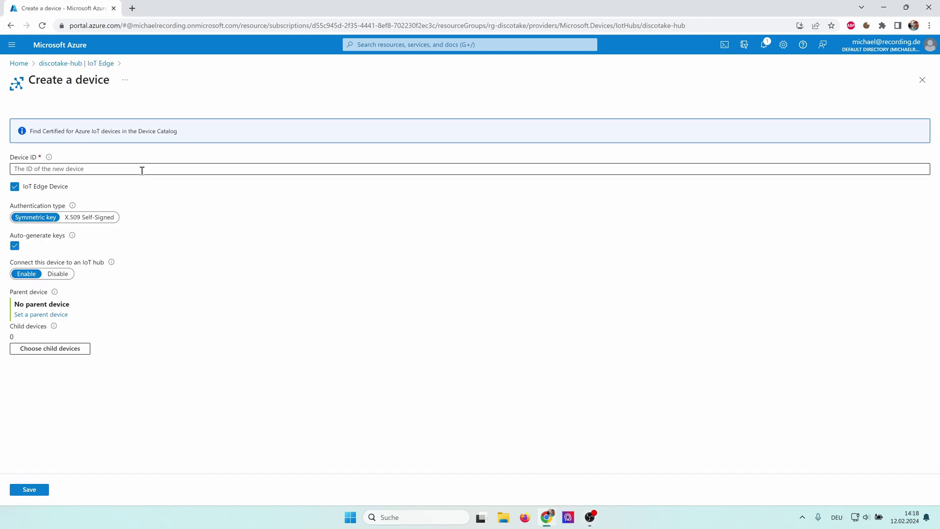
left_click(142, 170)
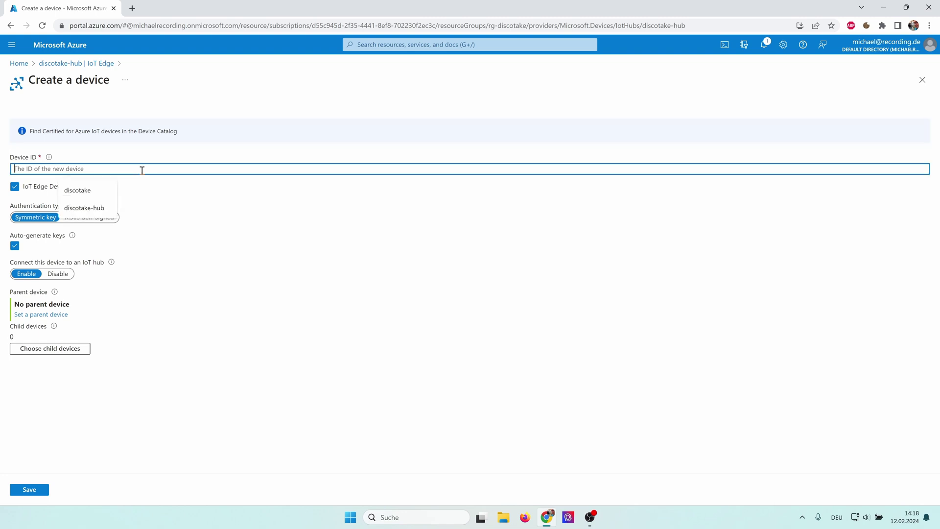
type("diskotake-device")
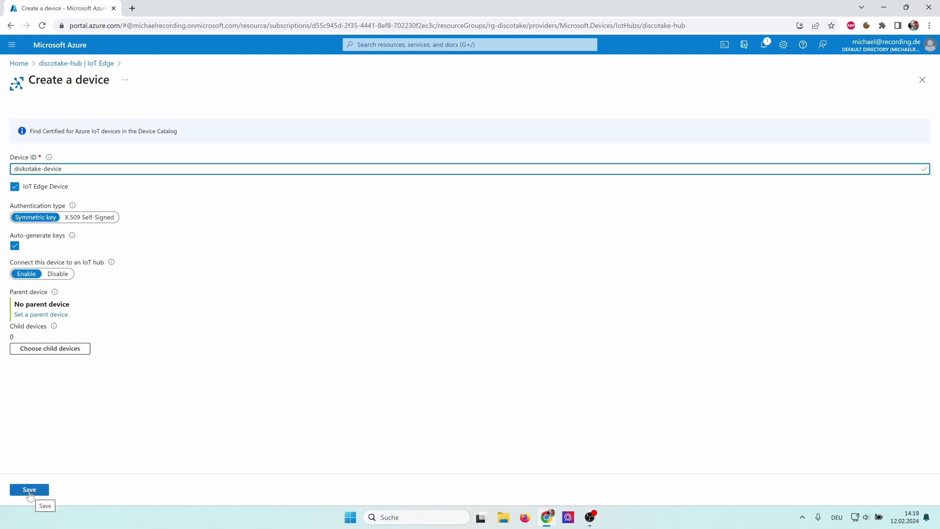
left_click(29, 490)
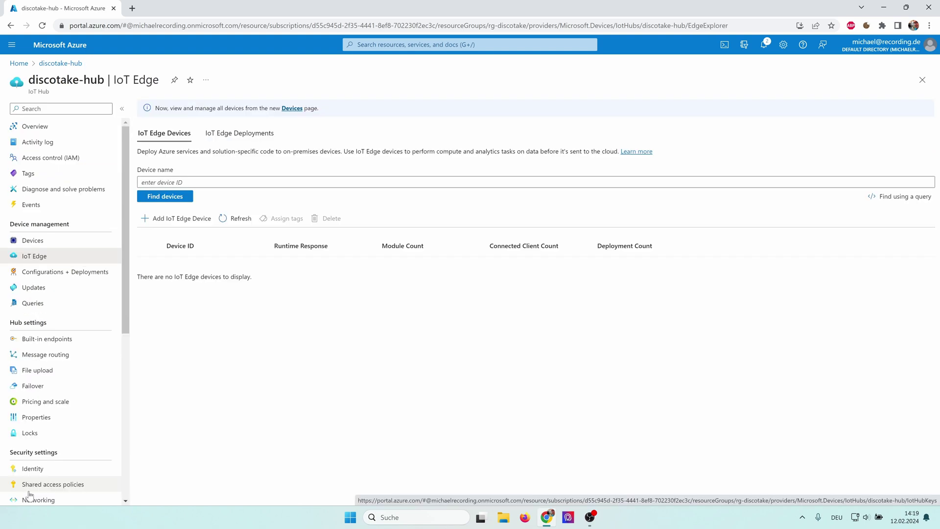
left_click(229, 220)
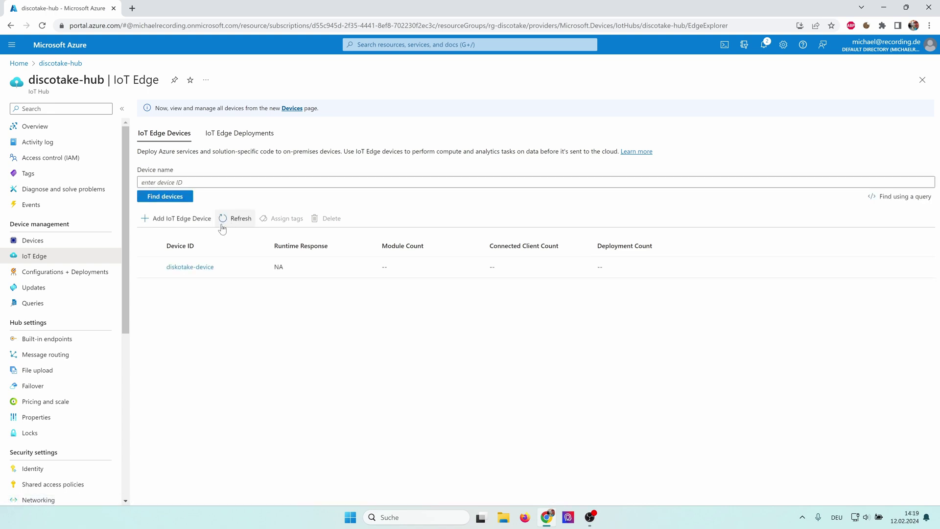
left_click(189, 267)
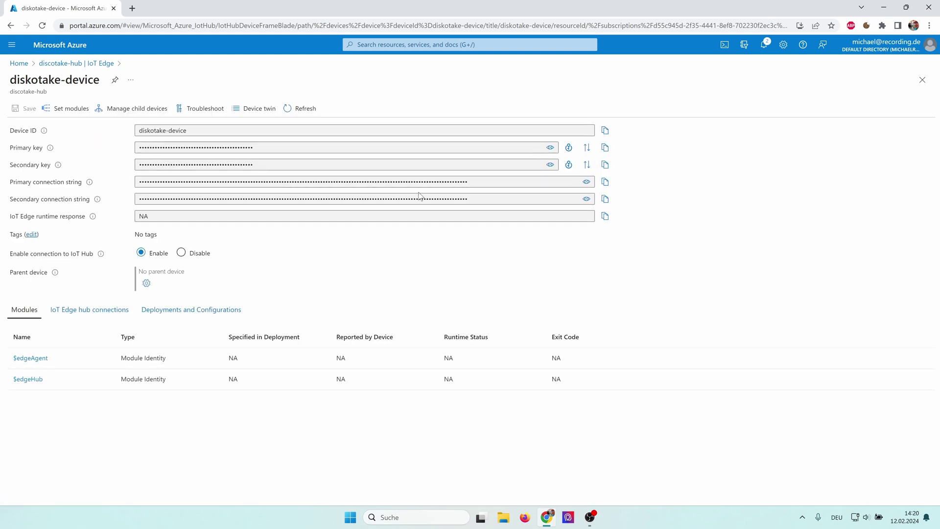
Copy diskotake-device's primary connection string from the device page.
left_click(606, 182)
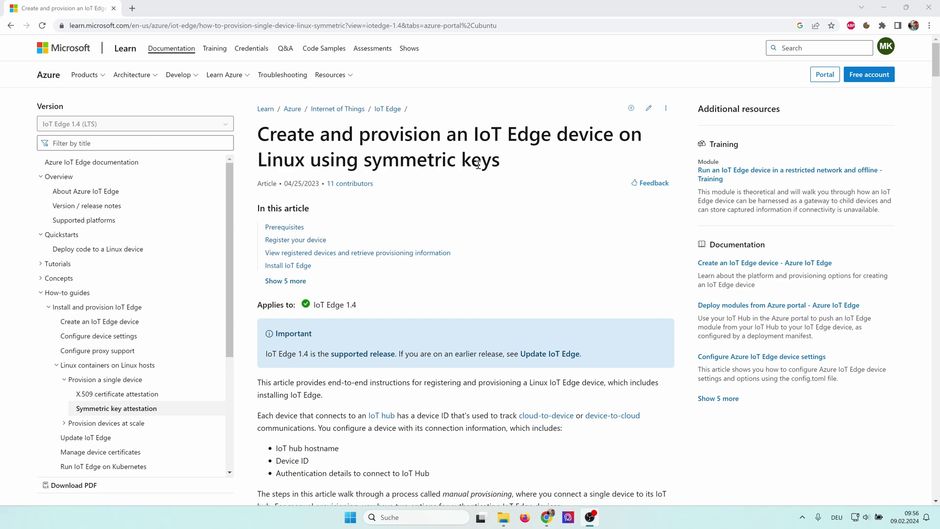
Scroll the symmetric-key provisioning article past Prerequisites to the Install IoT Edge section.
scroll(487, 269, "down", 1)
scroll(486, 265, "down", 13)
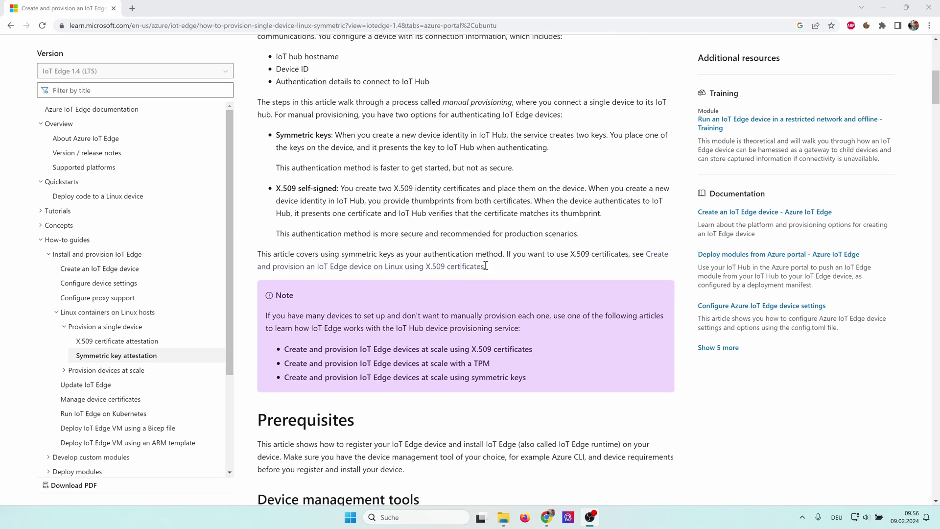
scroll(486, 265, "down", 4)
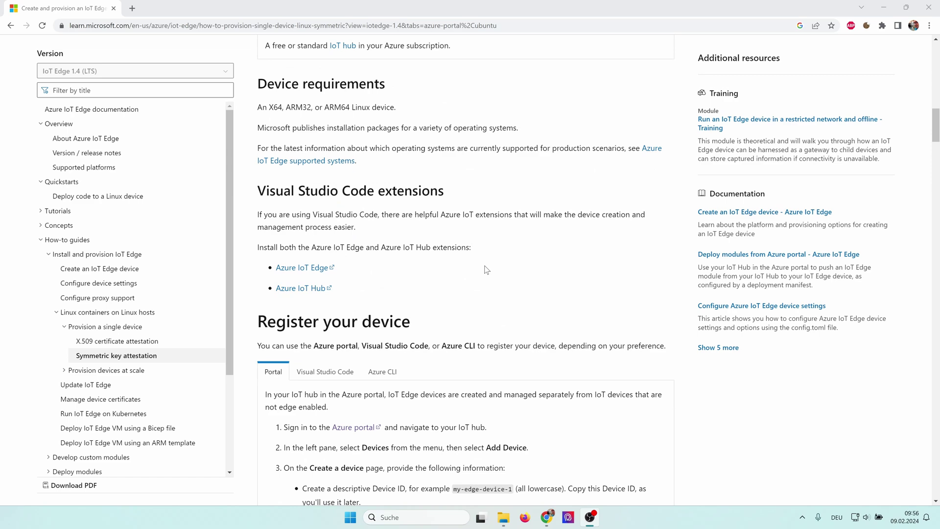
scroll(486, 267, "down", 6)
scroll(485, 266, "down", 14)
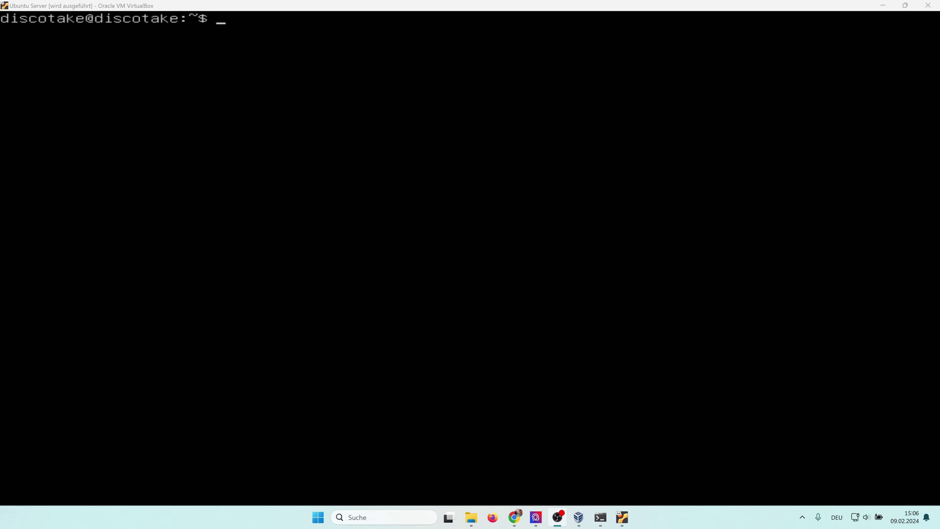
Run hostname -I on the VM console to find its IP address 192.168.178.96.
key("alt+Tab")
type("hostname -I")
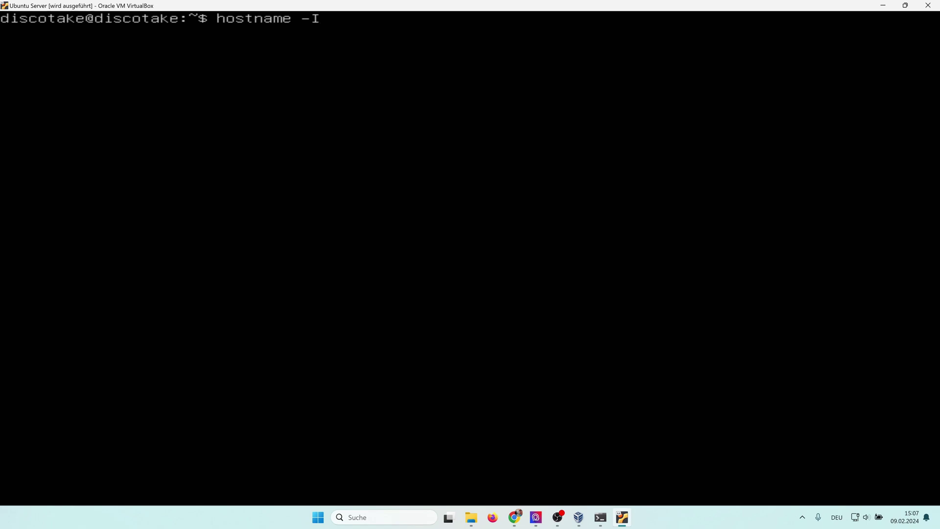
key("Return")
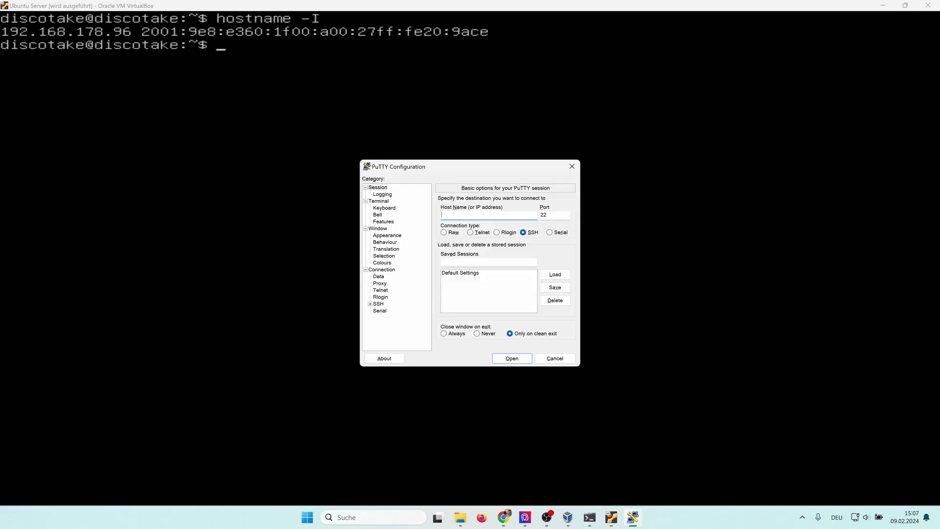
Open a PuTTY SSH session to 192.168.178.96 and log in with the VM account name and password.
type("192.168.178.96")
key("Return")
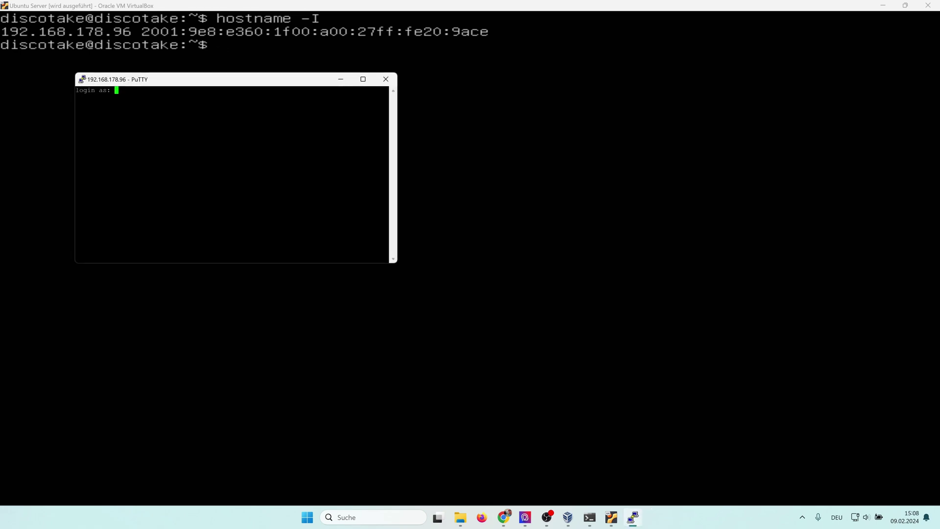
type("discotake")
key("Return")
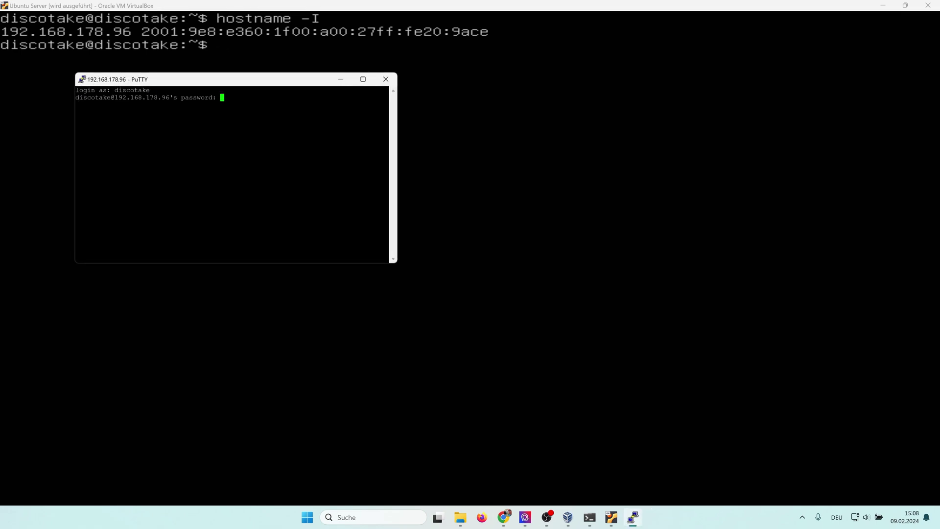
key("Return")
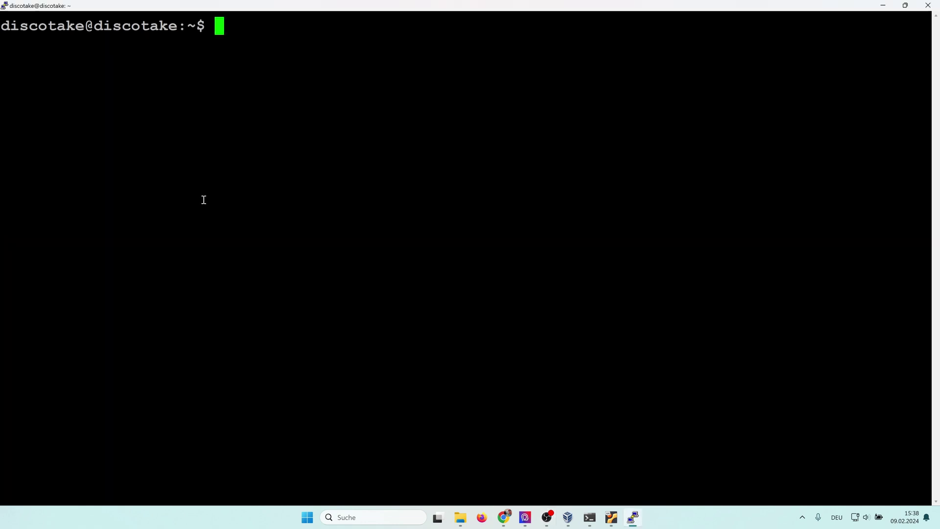
Run the pasted wget/dpkg/rm commands to add Microsoft's package repository.
right_click(204, 200)
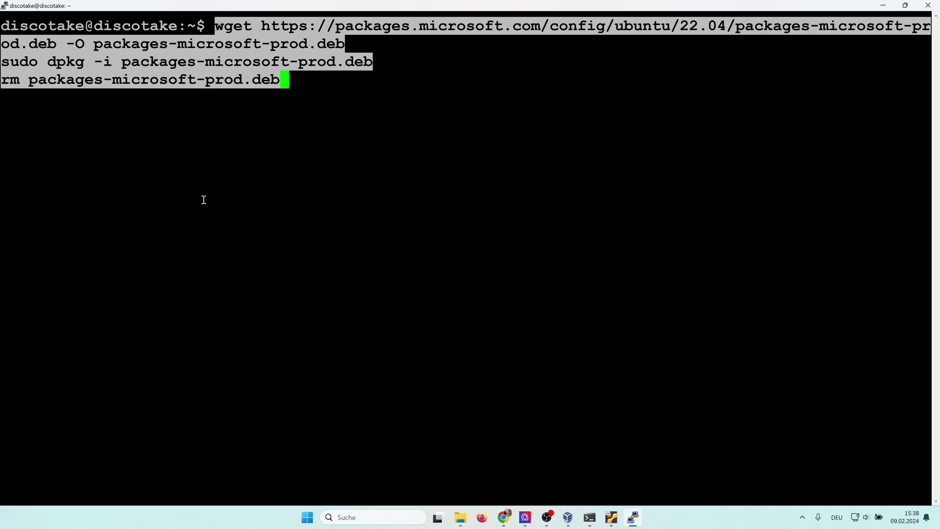
key("Return")
key("Return")
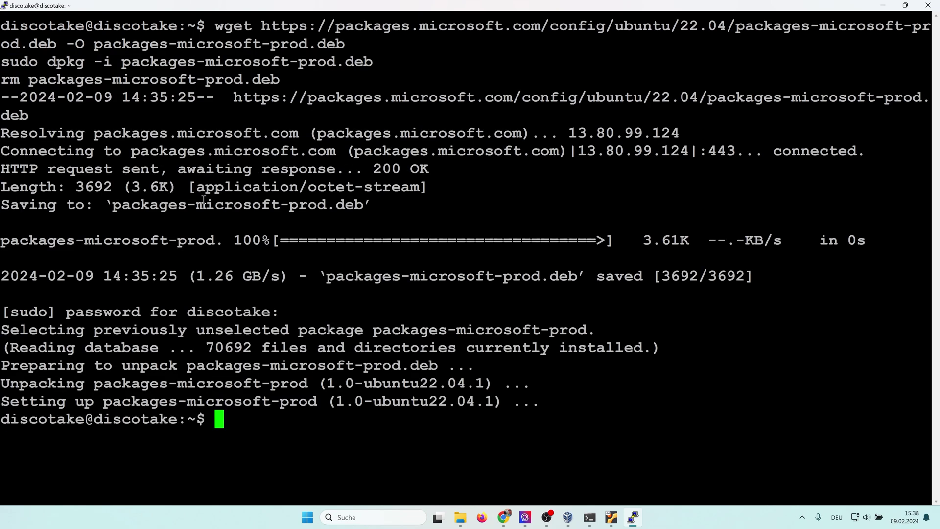
key("alt+Tab")
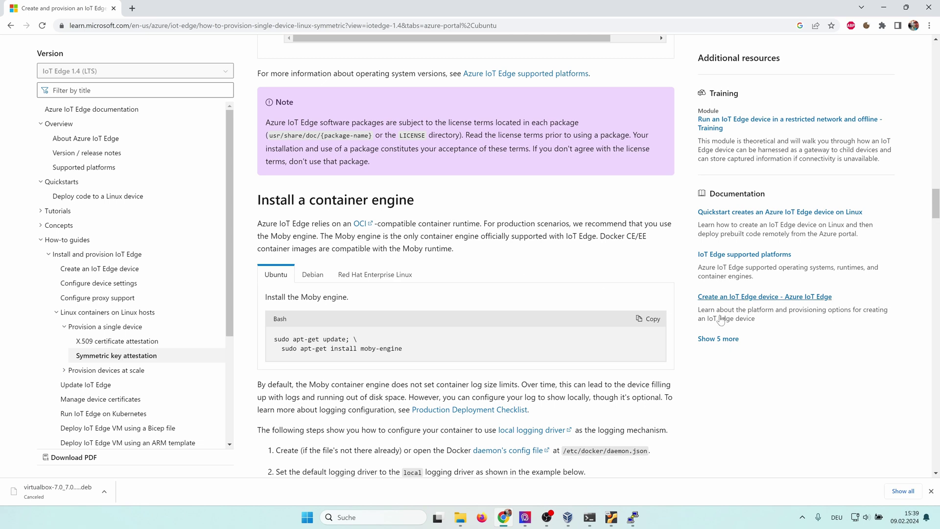
Install moby-engine with sudo apt-get update and install, answering Y.
left_click(648, 319)
key("alt+Tab")
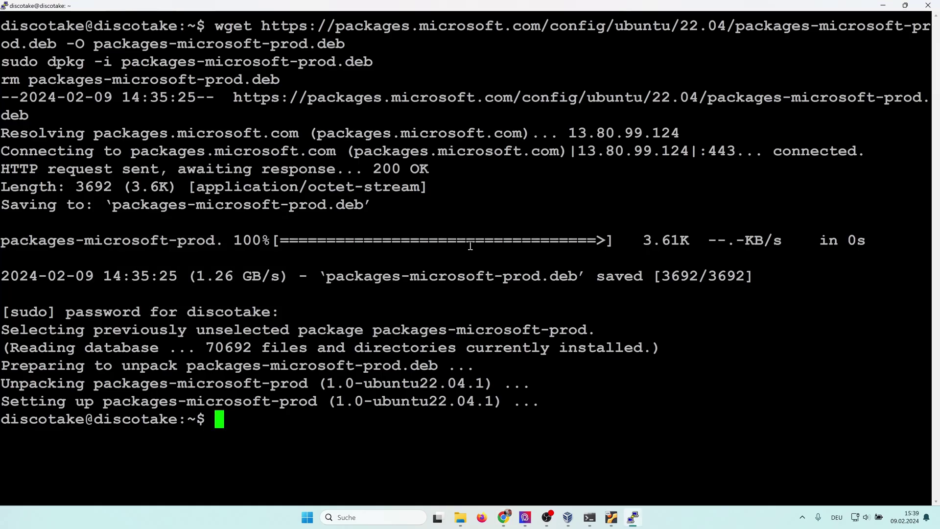
right_click(329, 400)
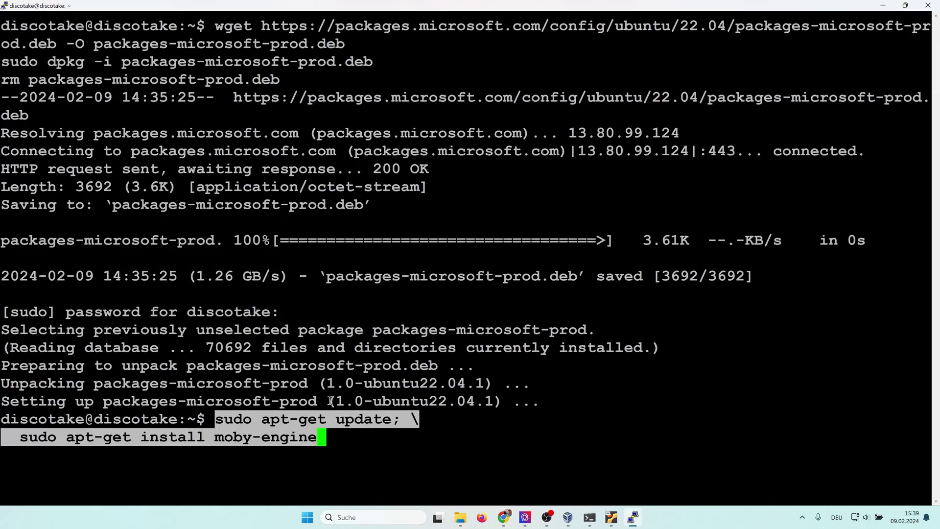
key("Return")
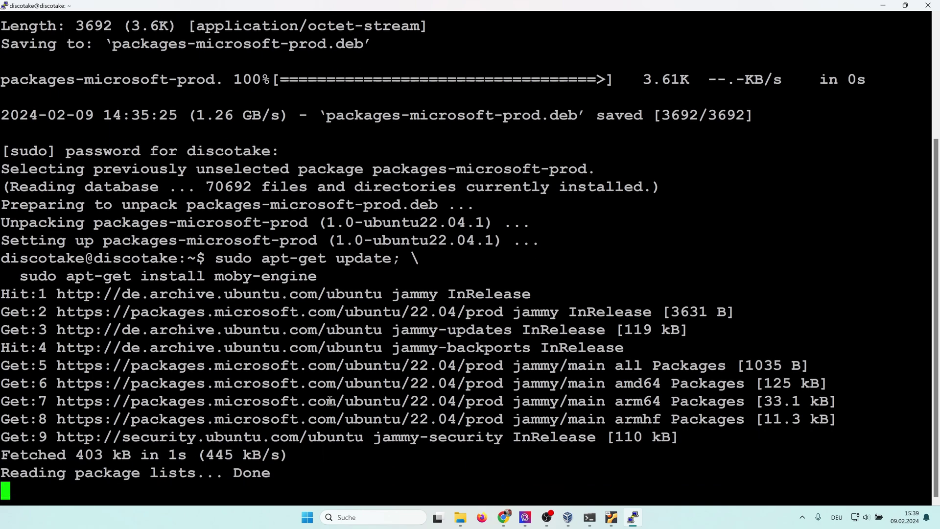
type("Y")
key("Return")
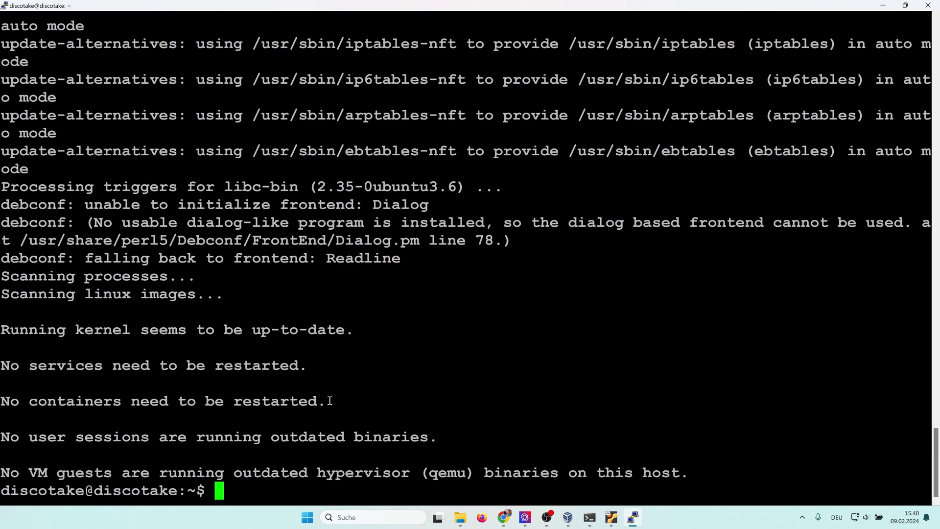
key("alt+Tab")
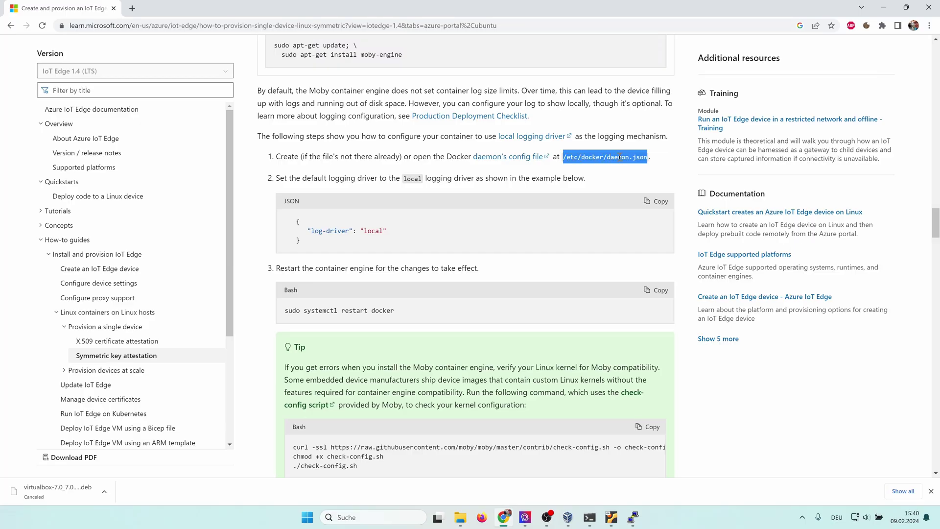
Open /etc/docker/daemon.json in nano with sudo.
key("alt+Tab")
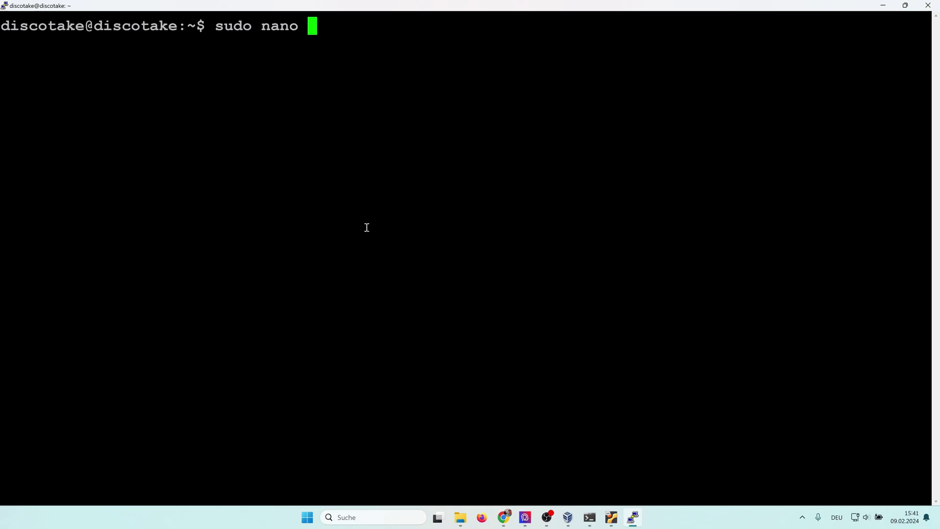
right_click(359, 234)
key("Return")
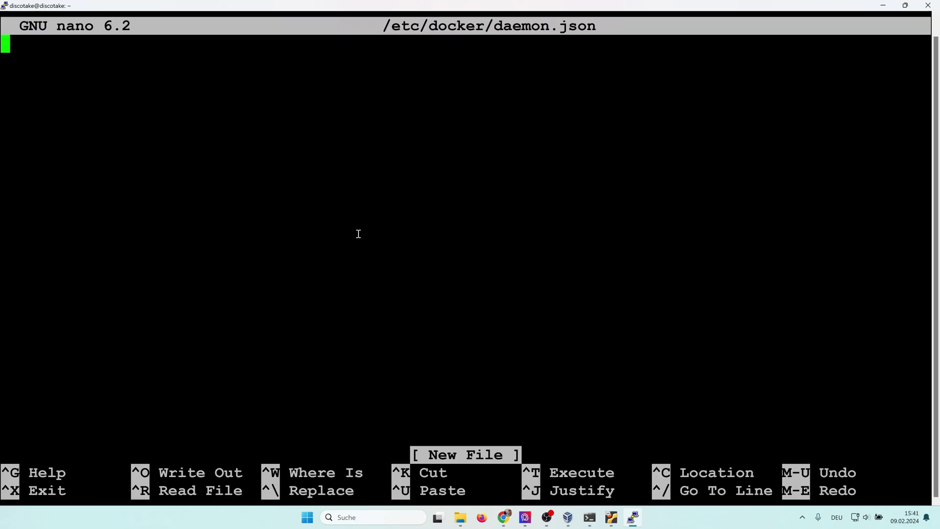
Paste the local log-driver JSON into daemon.json, fix the closing brace indentation, and save.
key("alt+Tab")
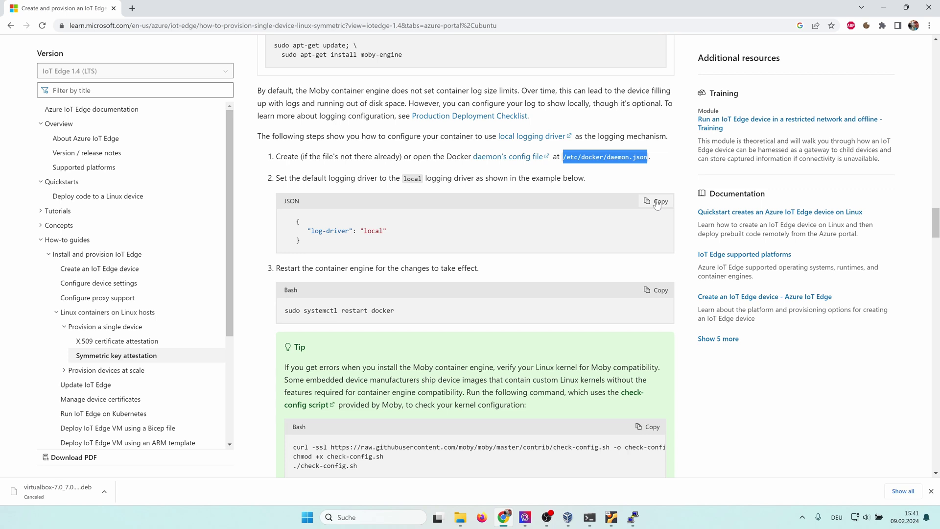
left_click(657, 203)
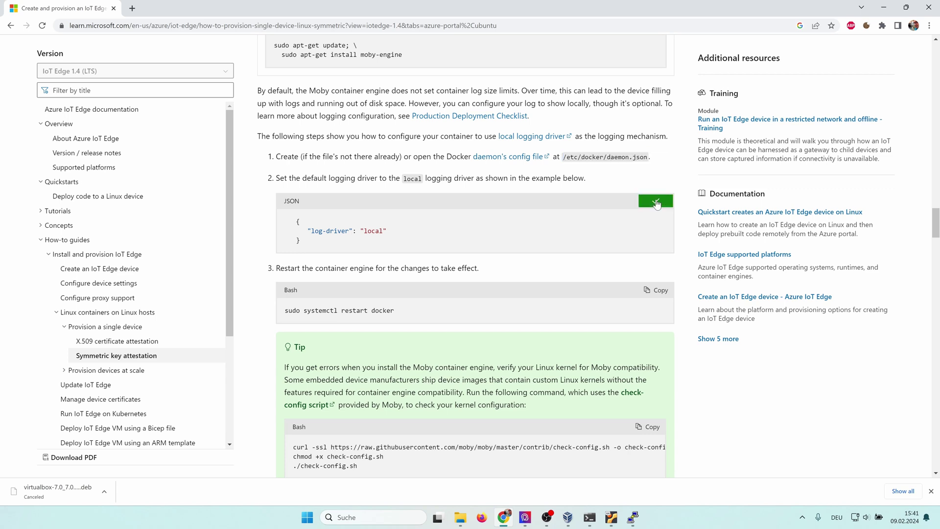
key("alt+Tab")
right_click(253, 207)
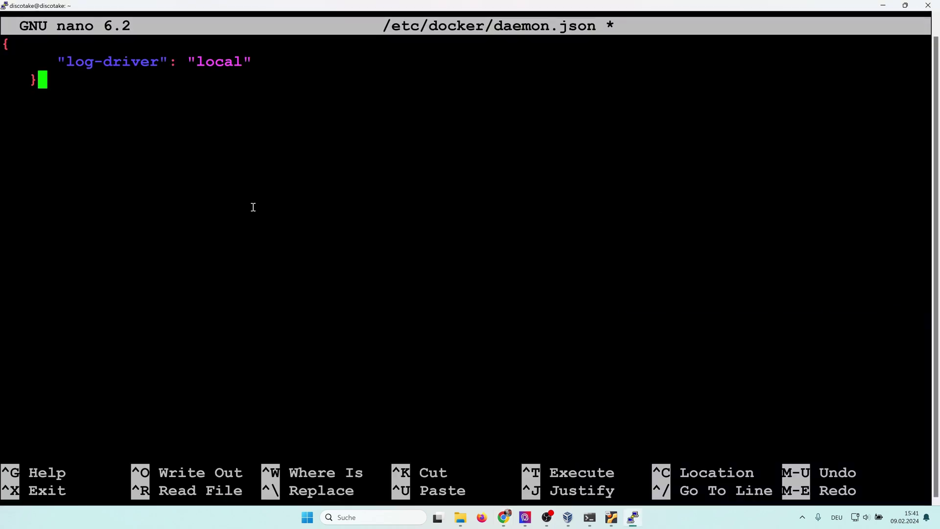
key("Left")
key("BackSpace")
key("BackSpace")
key("BackSpace")
key("ctrl+x")
key("y")
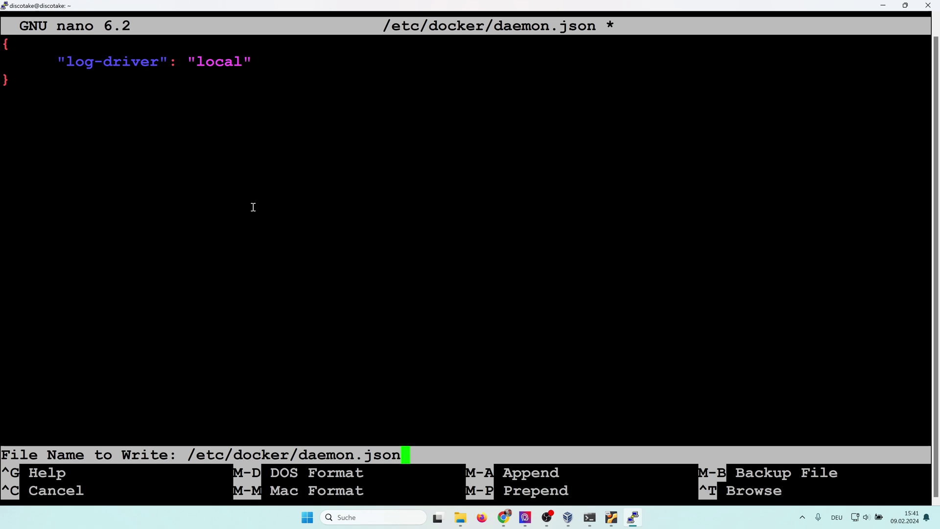
key("Return")
key("alt+Tab")
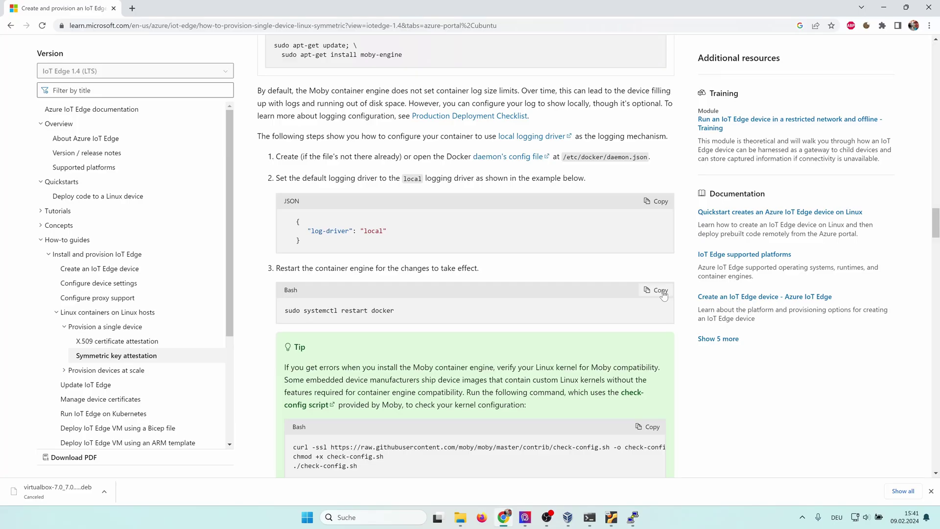
Restart the container engine with sudo systemctl restart docker.
left_click(660, 290)
key("alt+Tab")
right_click(336, 282)
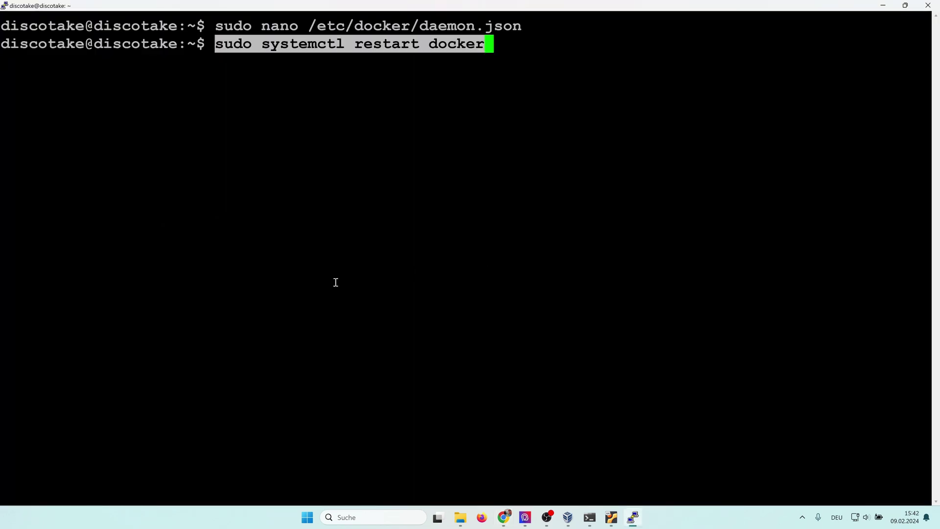
key("Return")
Install aziot-edge with sudo apt-get update and install, answering Y.
key("alt+Tab")
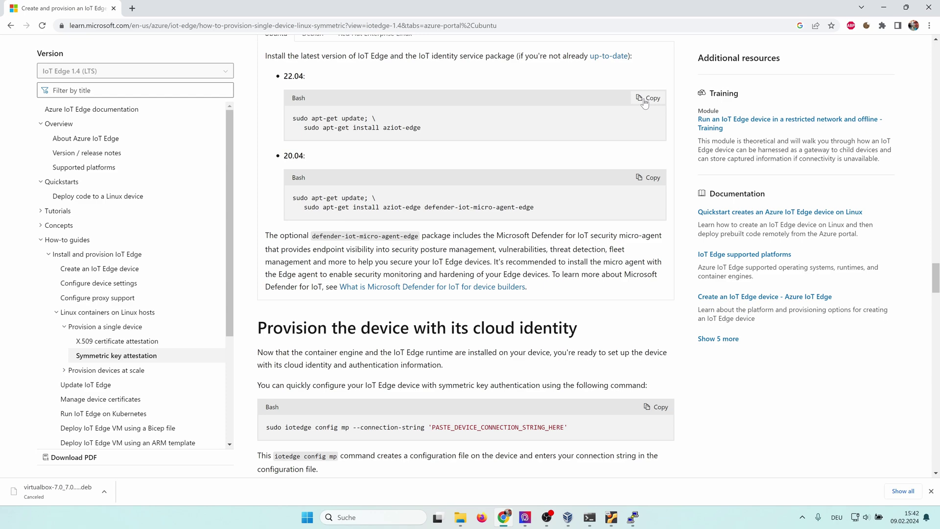
left_click(645, 102)
key("alt+Tab")
right_click(333, 180)
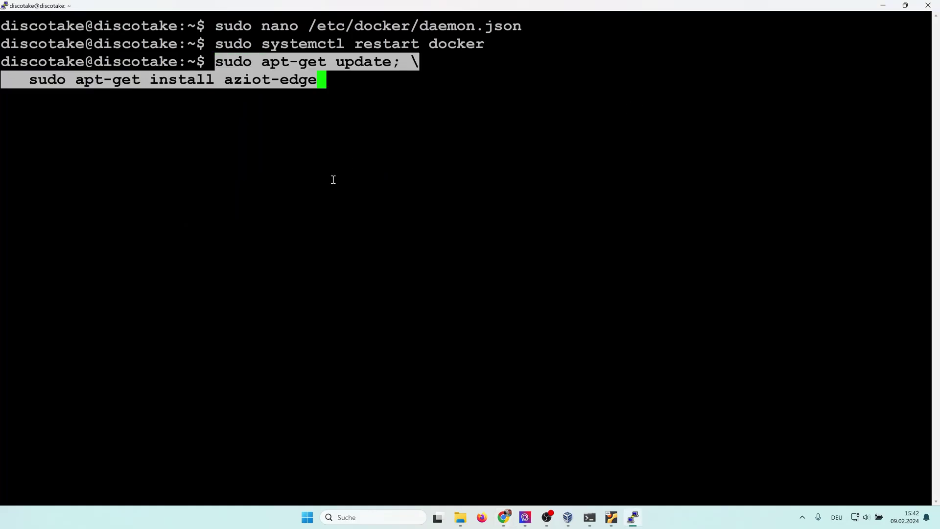
key("Return")
type("Y")
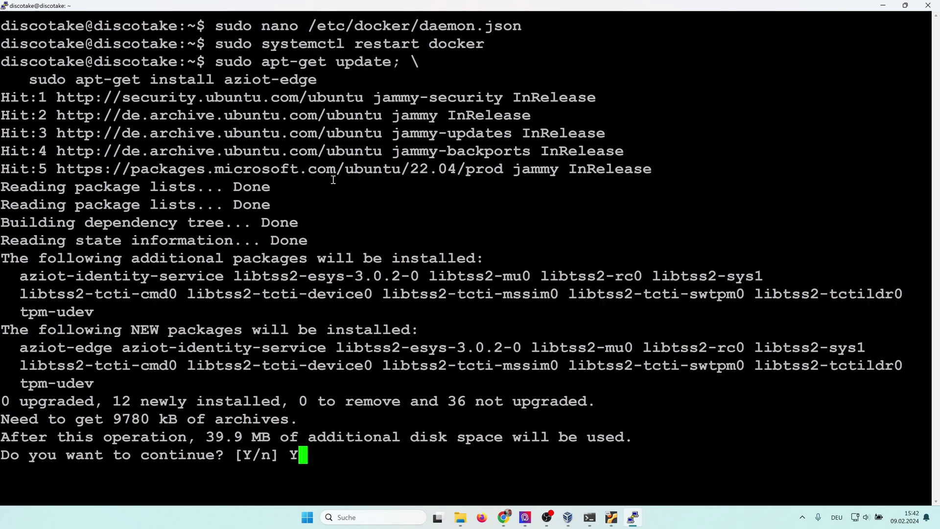
key("Return")
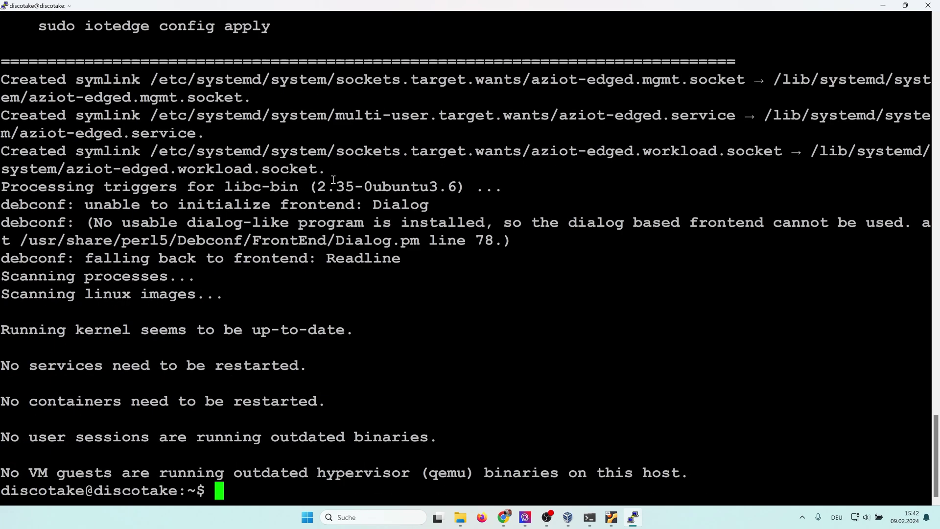
key("alt+Tab")
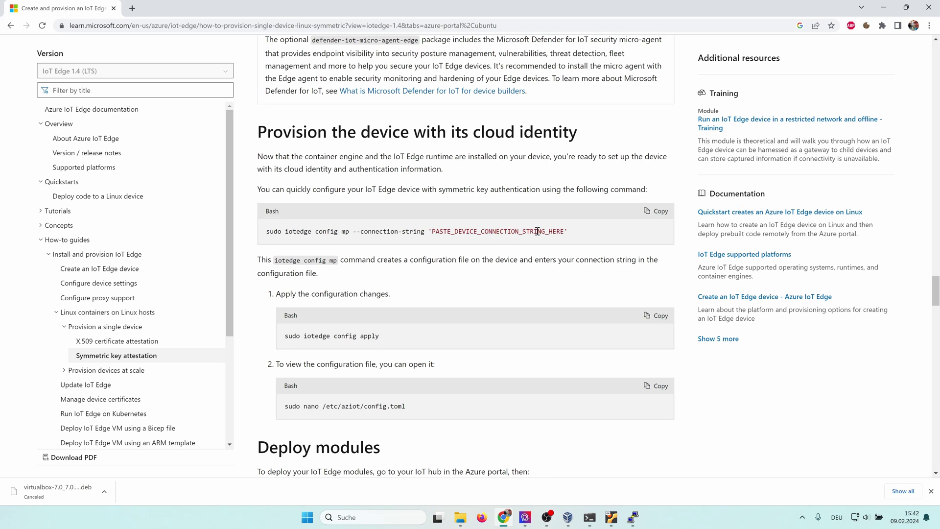
Run the provisioning command with the device connection string in place of the placeholder.
left_click(665, 214)
key("alt+Tab")
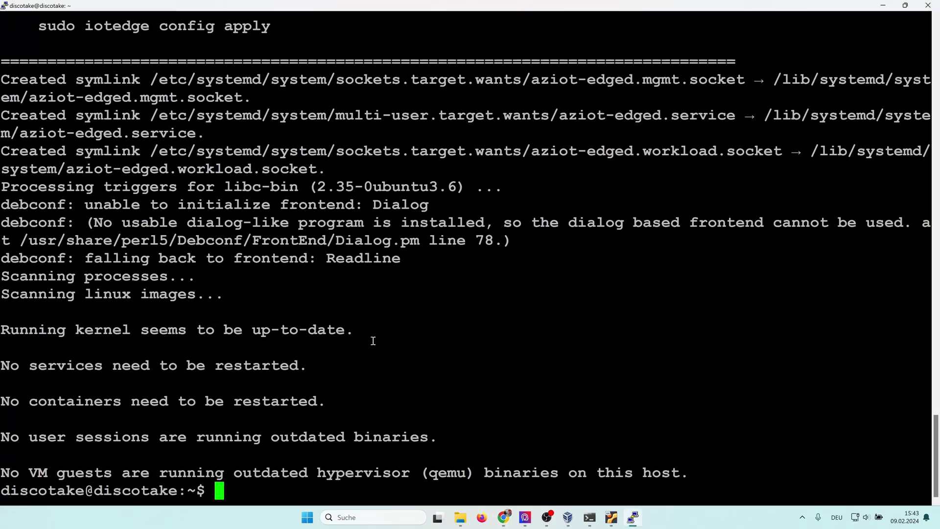
right_click(369, 389)
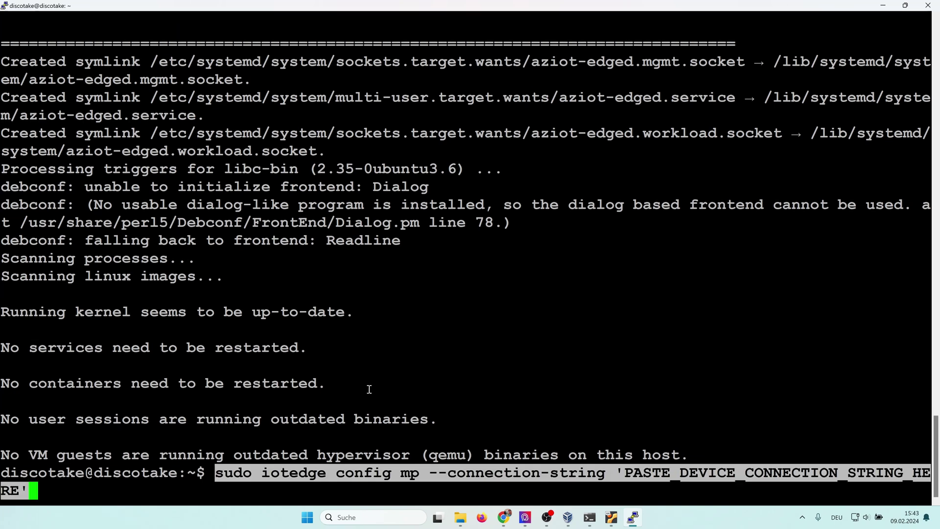
key("Left")
key("BackSpace")
key("BackSpace")
key("BackSpace")
key("BackSpace")
key("BackSpace")
key("BackSpace")
key("BackSpace")
key("BackSpace")
key("BackSpace")
key("BackSpace")
key("BackSpace")
key("BackSpace")
key("BackSpace")
key("BackSpace")
key("BackSpace")
key("BackSpace")
key("BackSpace")
key("BackSpace")
key("BackSpace")
key("BackSpace")
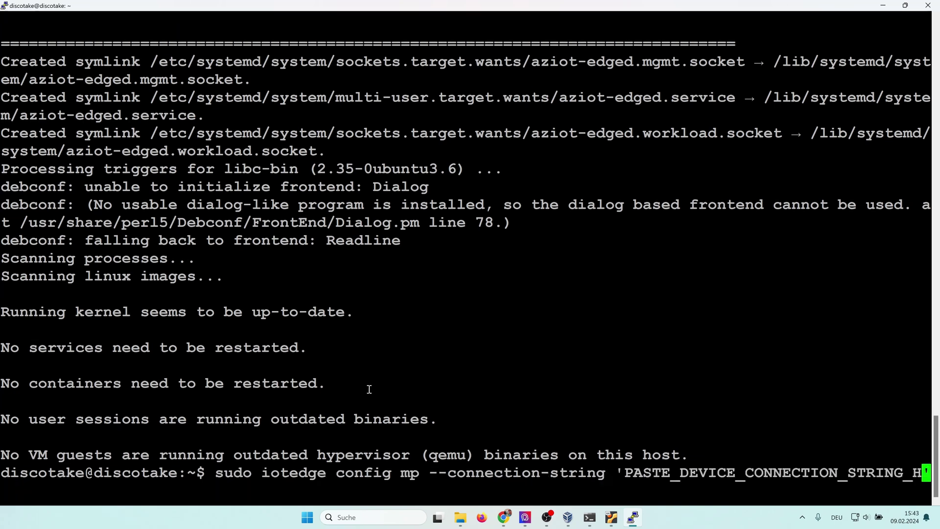
key("BackSpace")
key("BackSpace")
key("BackSpace")
key("BackSpace")
key("BackSpace")
key("BackSpace")
key("BackSpace")
key("BackSpace")
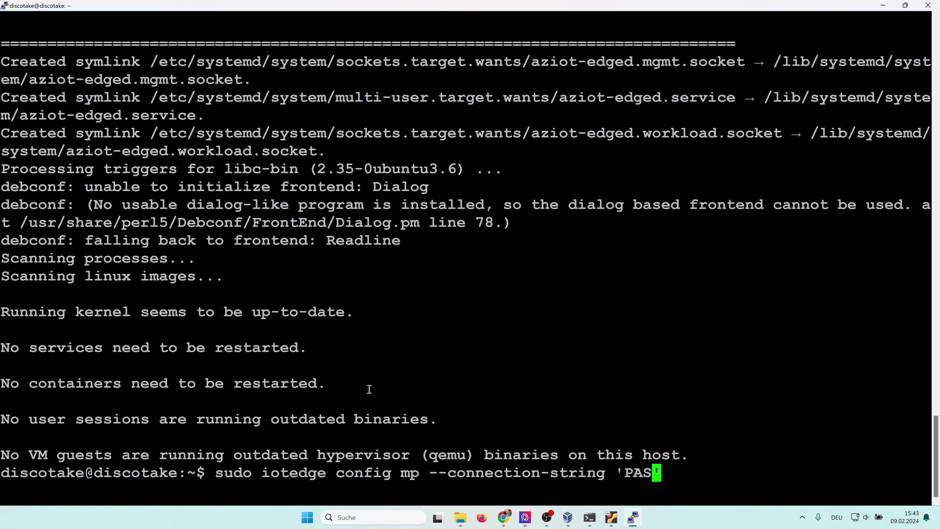
right_click(543, 353)
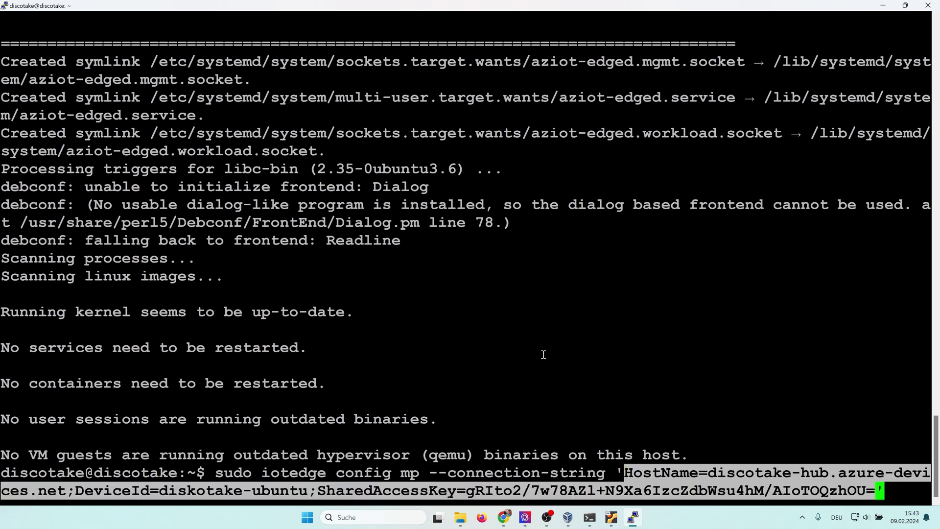
key("Return")
Run sudo iotedge config apply to apply the configuration and restart services.
key("alt+Tab")
left_click(660, 316)
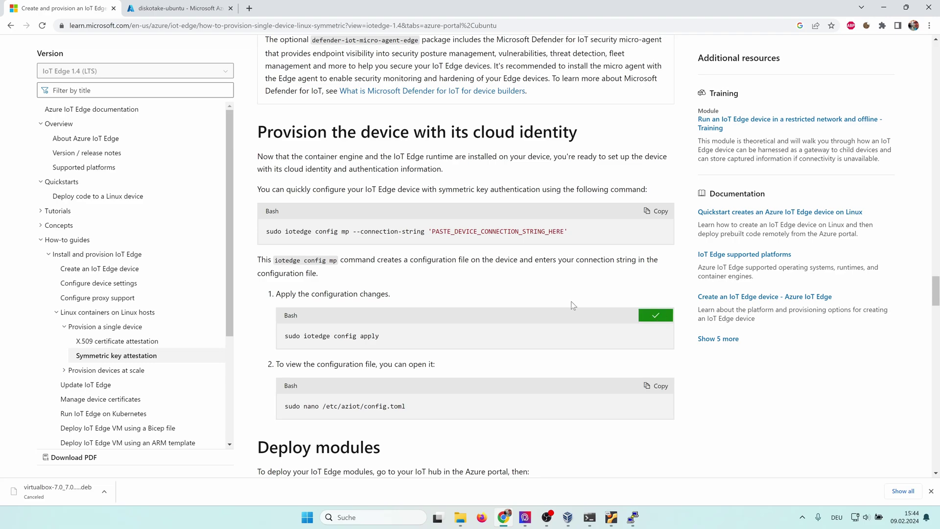
key("alt+Tab")
right_click(383, 411)
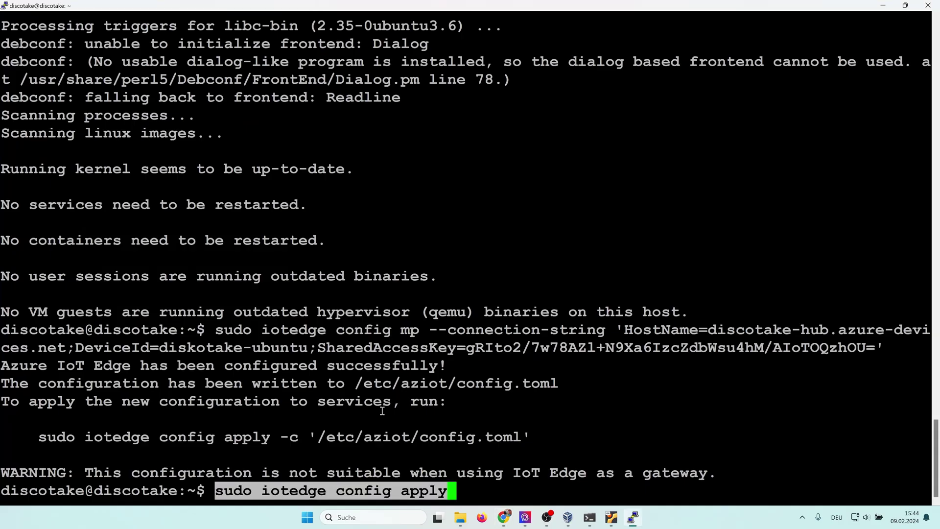
key("Return")
Open /etc/aziot/config.toml in nano to view it.
key("alt+Tab")
left_click_drag(277, 217, 443, 220)
left_click(656, 239)
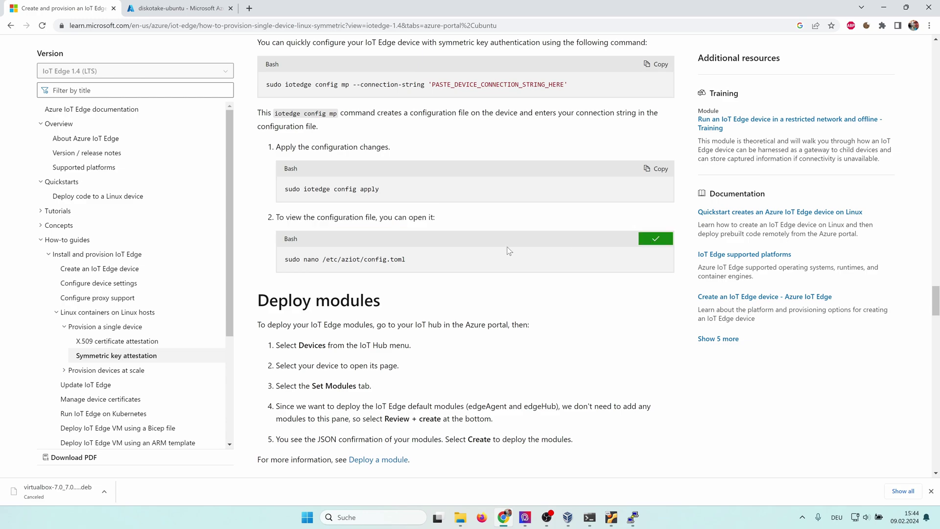
key("alt+Tab")
right_click(333, 346)
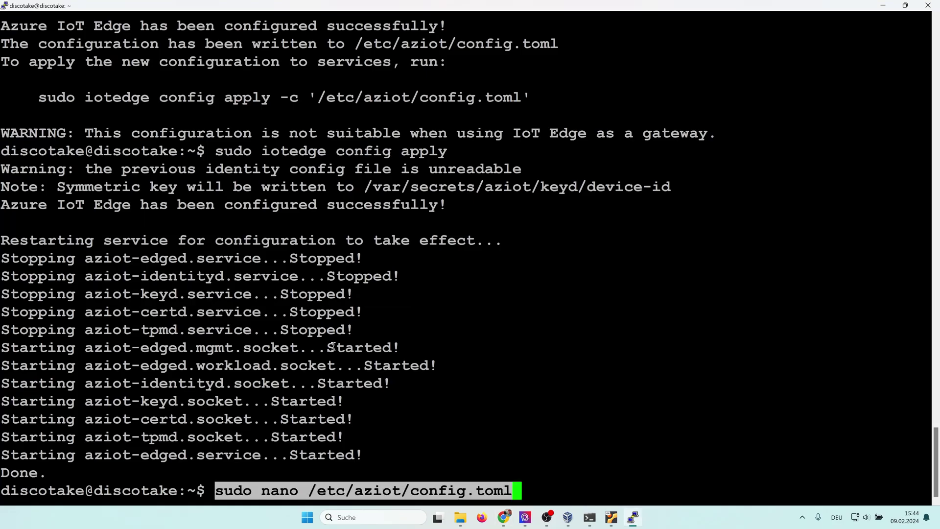
key("Return")
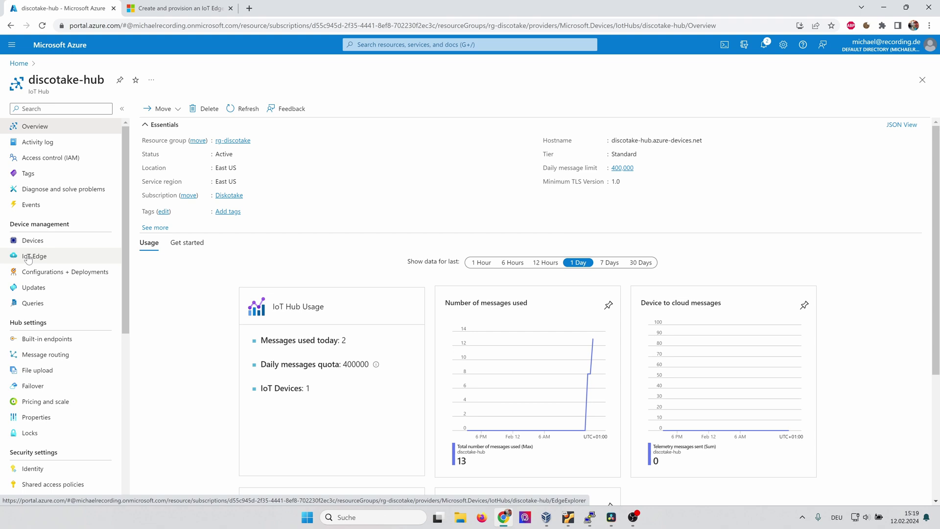
Go to the hub's IoT Edge devices, open diskotake-device, and choose Set modules.
left_click(28, 257)
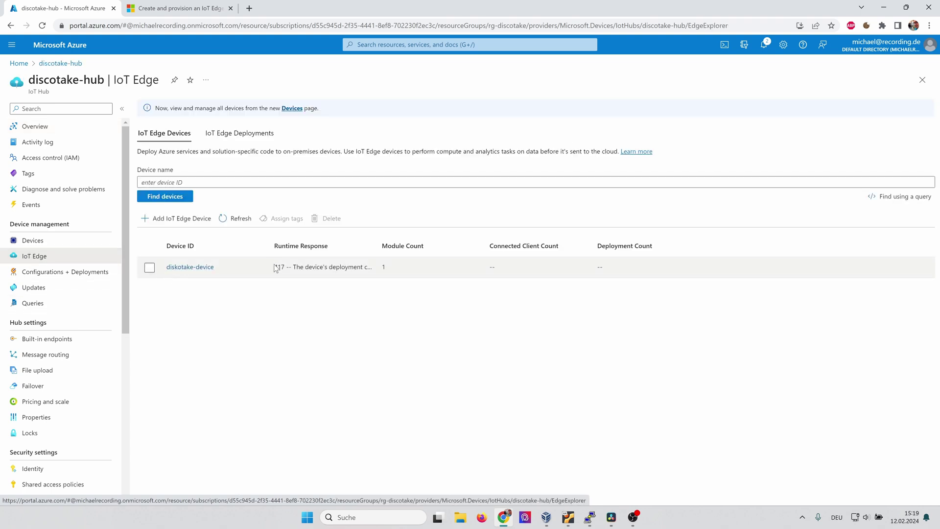
left_click(368, 270)
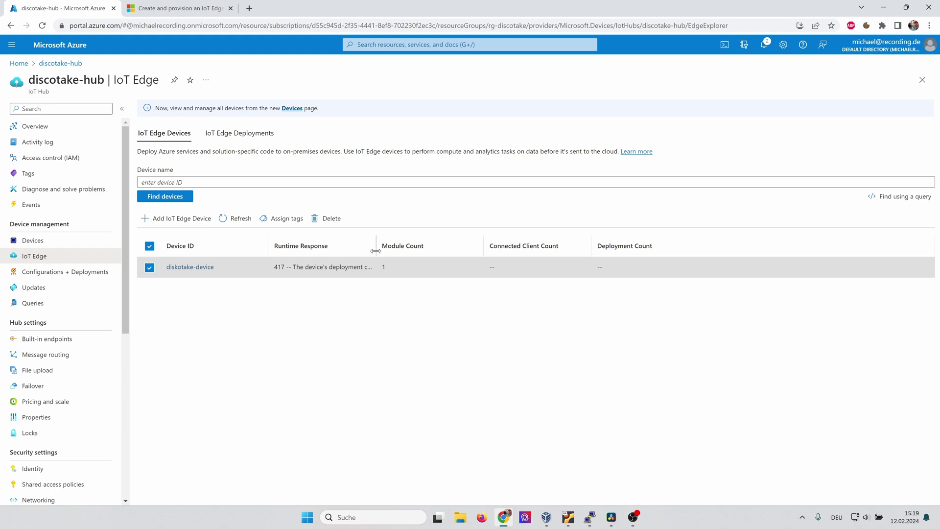
left_click(192, 268)
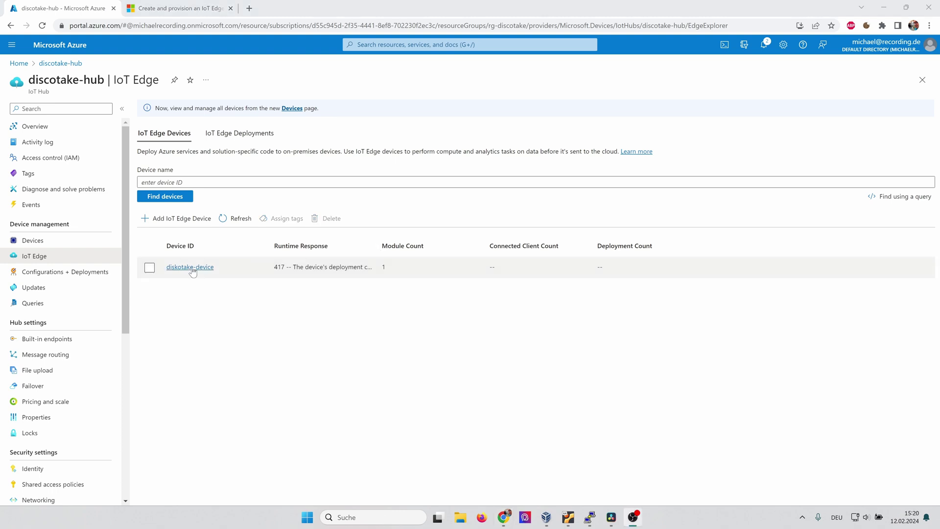
left_click(191, 268)
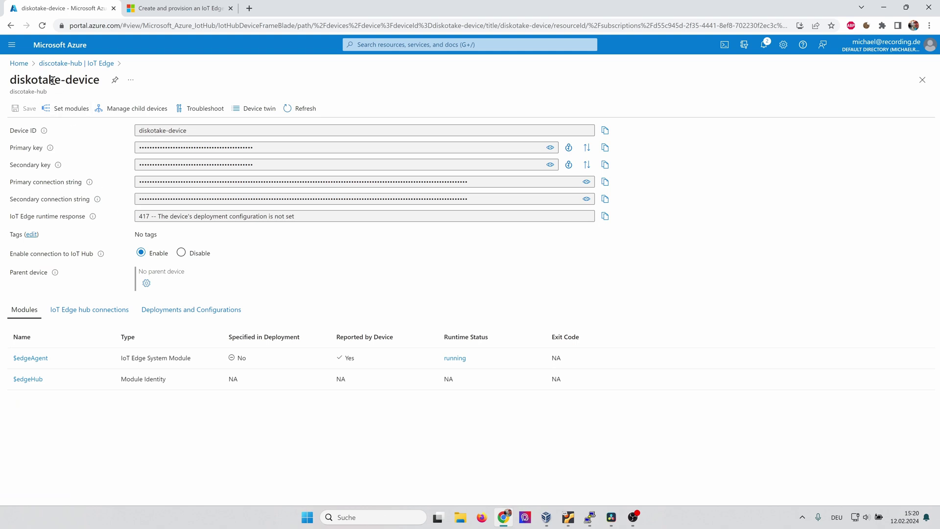
left_click(67, 110)
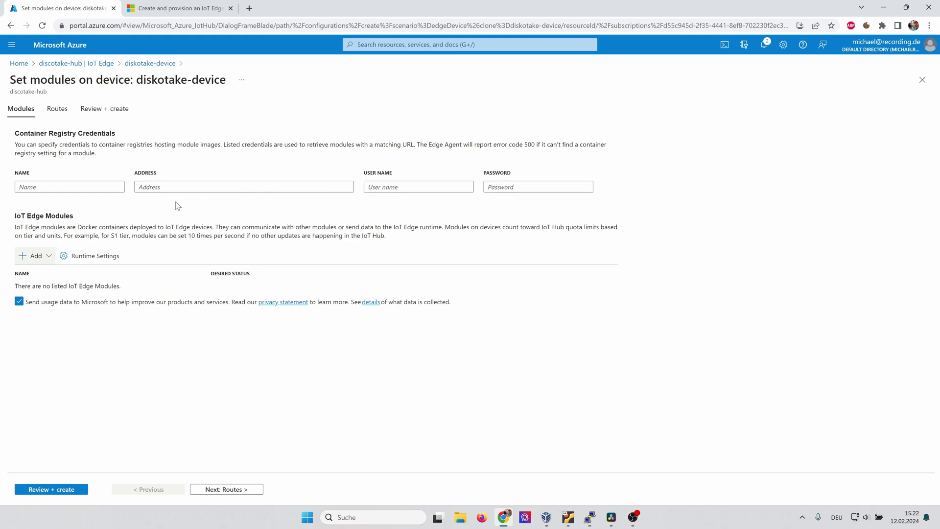
Review the deployment JSON's edgeAgent and edgeHub images, then create the default-module deployment.
left_click(48, 259)
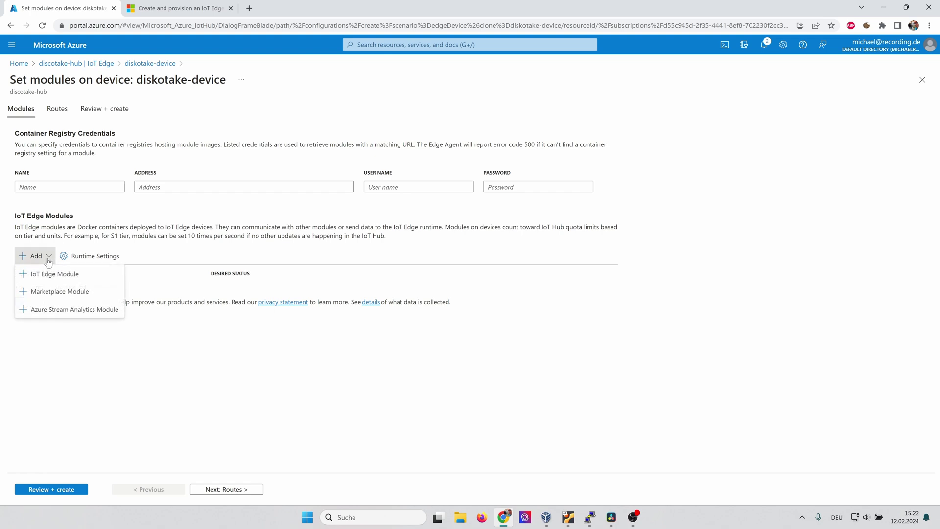
left_click(75, 373)
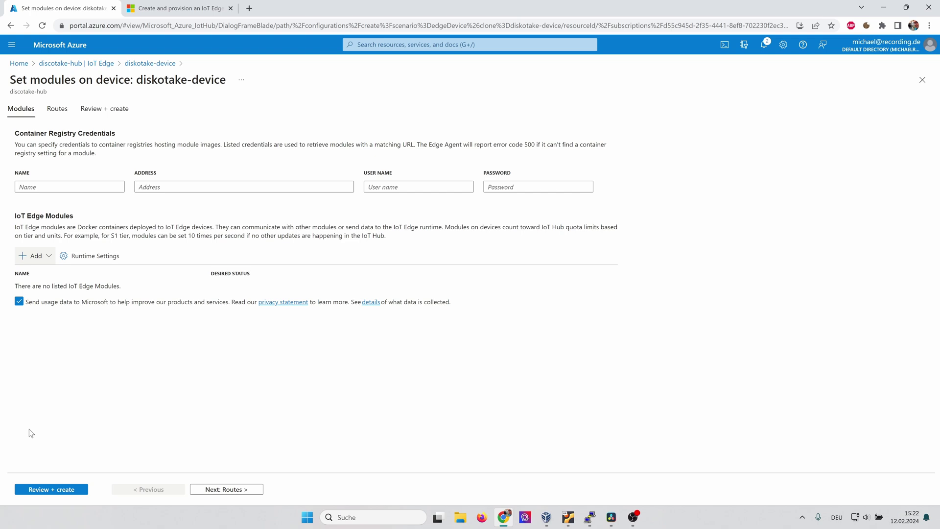
left_click(55, 490)
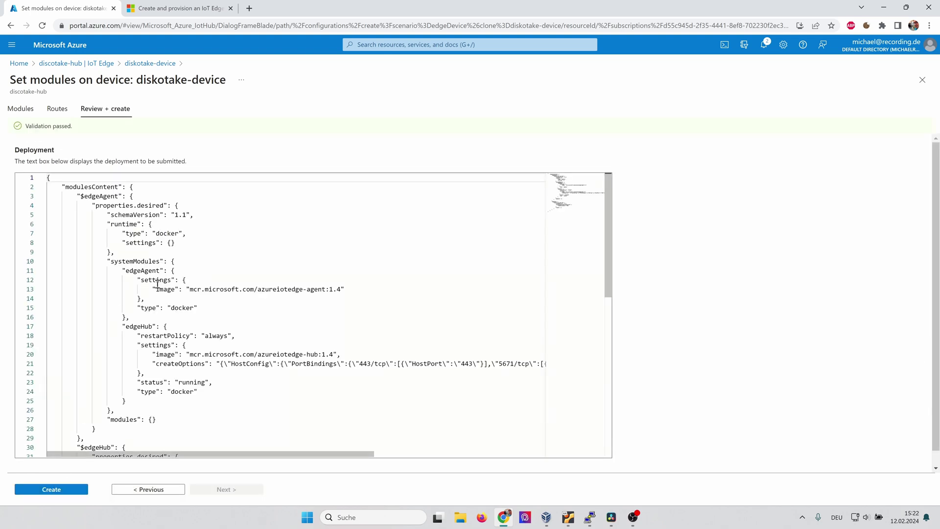
left_click_drag(153, 289, 322, 289)
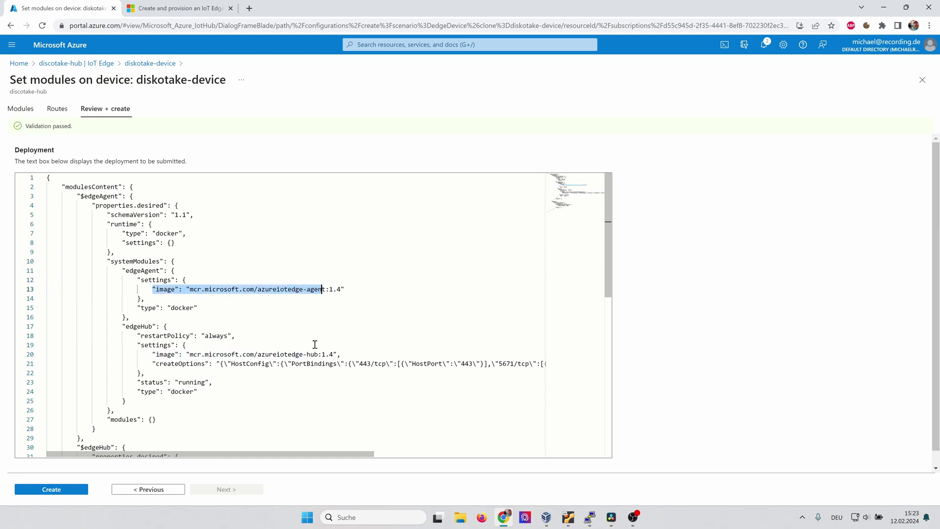
left_click_drag(362, 355, 128, 352)
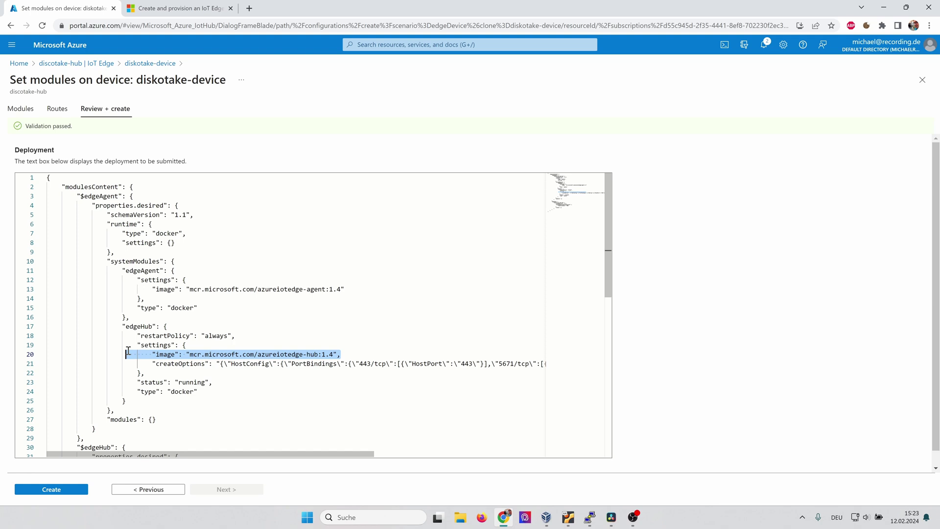
left_click_drag(258, 289, 324, 289)
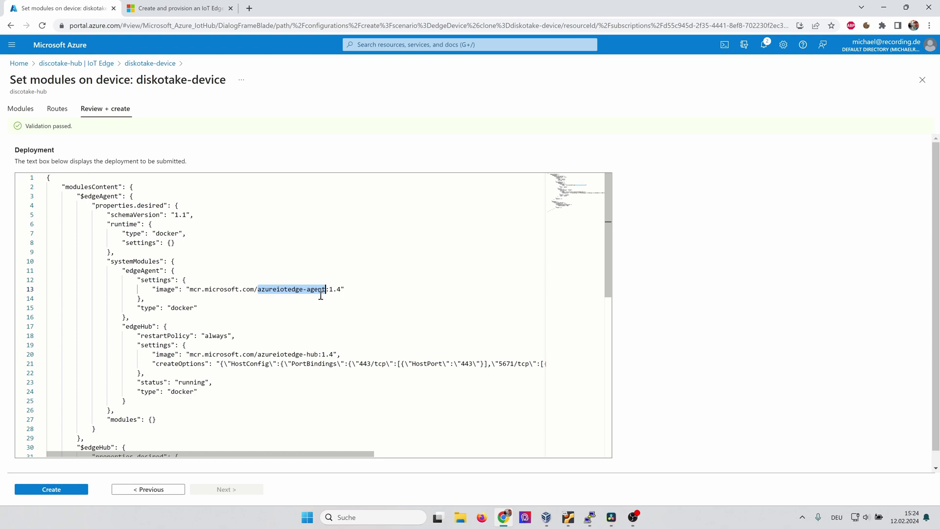
left_click(62, 490)
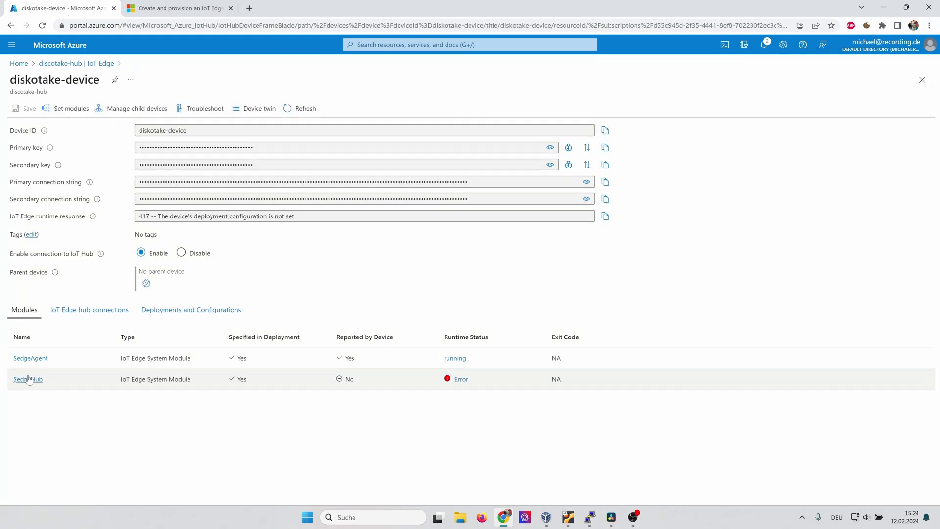
Open $edgeHub's error logs, restart the module, and refresh to load 177 log lines.
left_click(461, 379)
left_click_drag(14, 280, 570, 405)
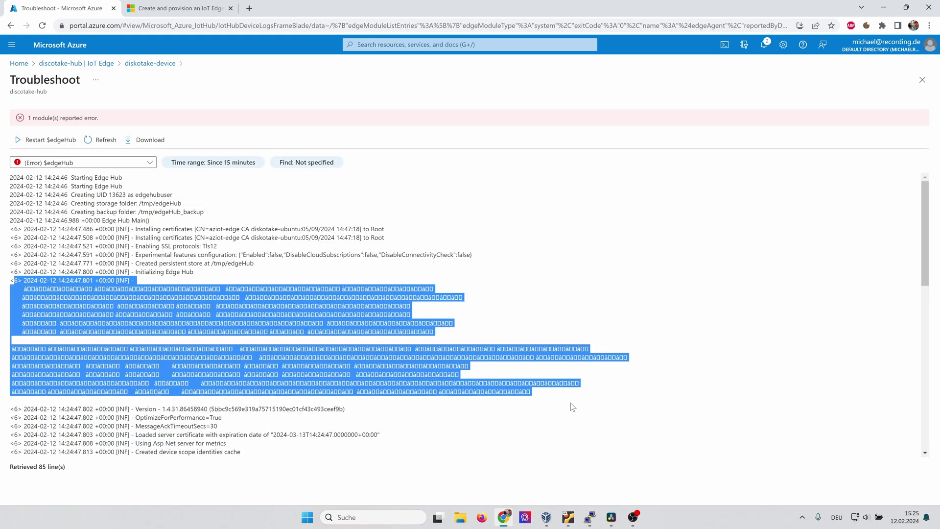
left_click(53, 142)
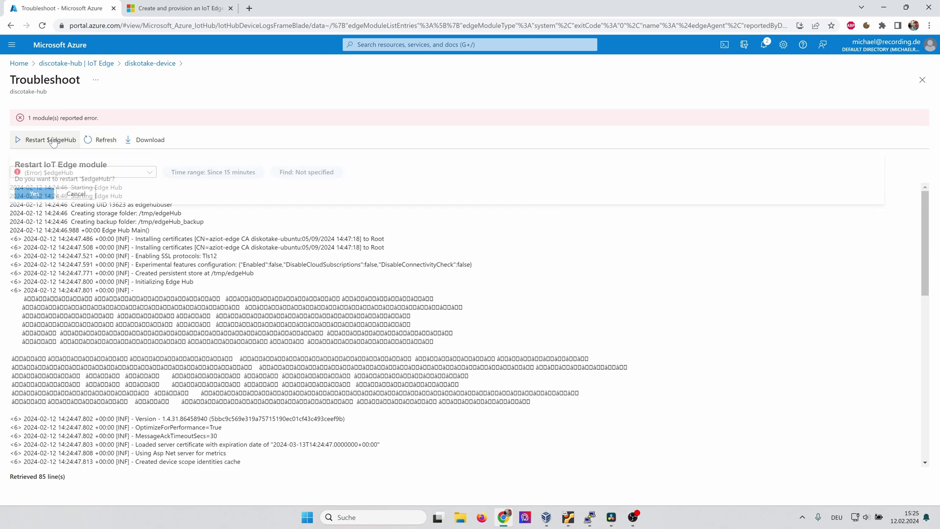
left_click(32, 197)
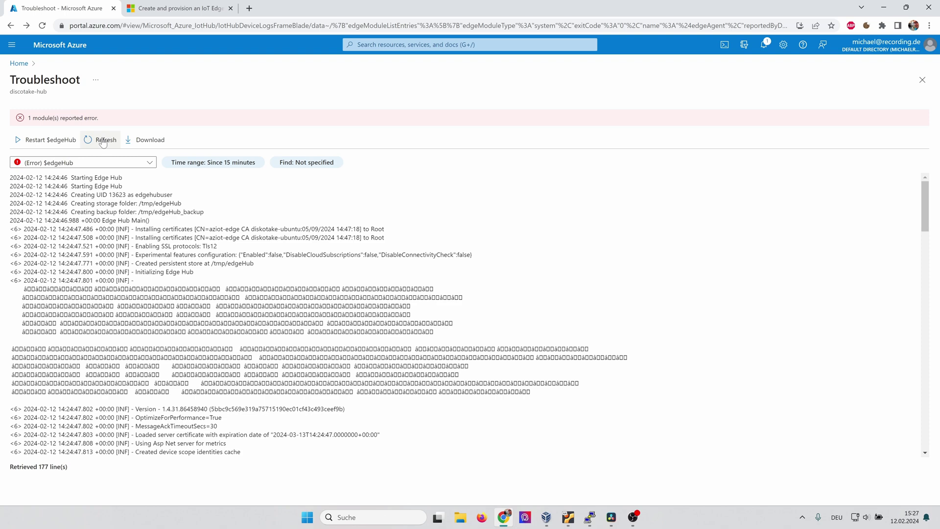
left_click(103, 141)
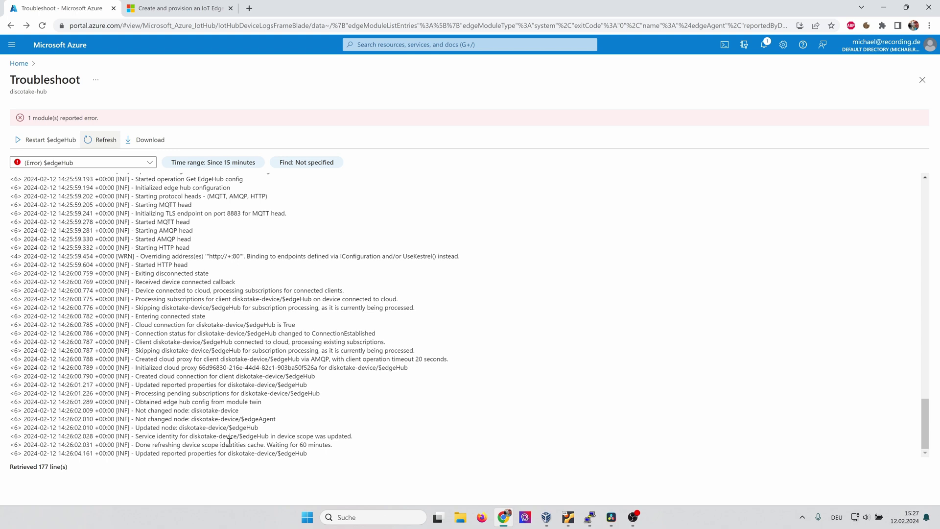
Confirm all aziot services are running with 'sudo iotedge system status', then run 'sudo iotedge check'.
key("alt+Left")
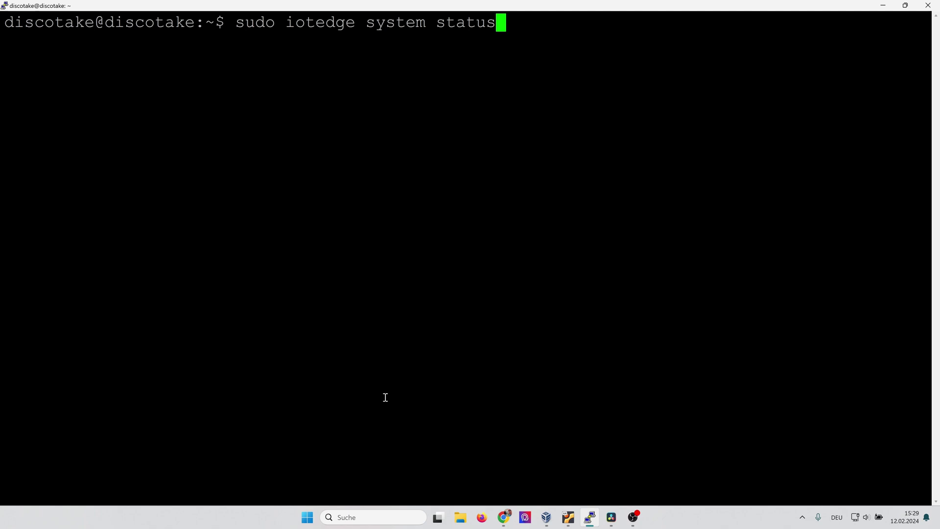
key("Return")
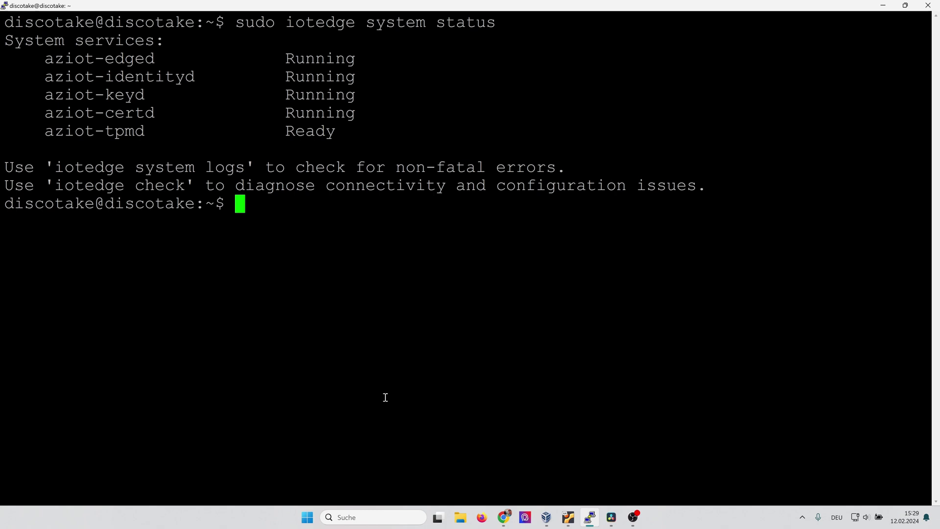
key("ctrl+l")
key("Up")
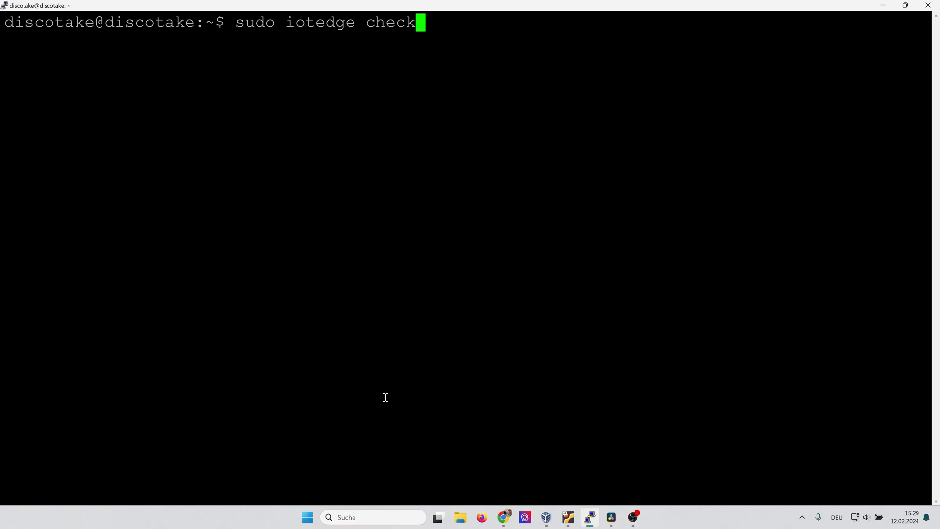
key("Return")
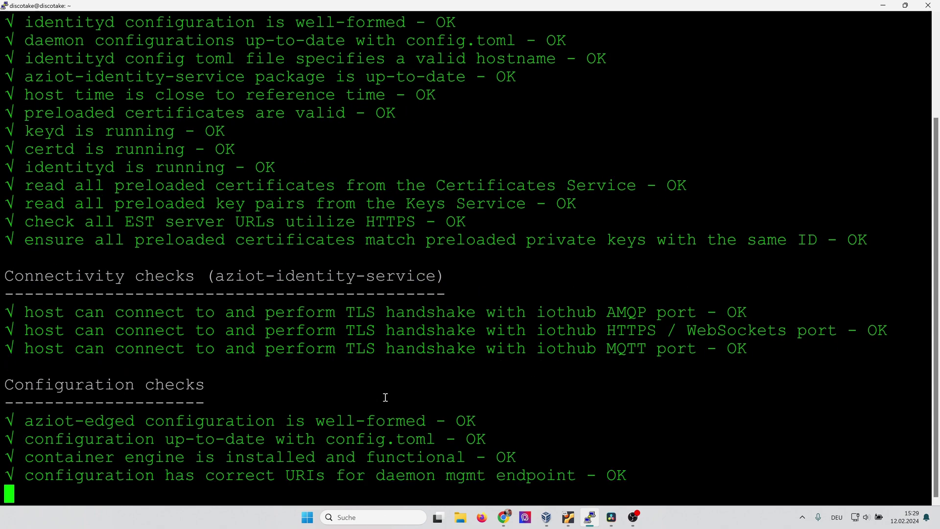